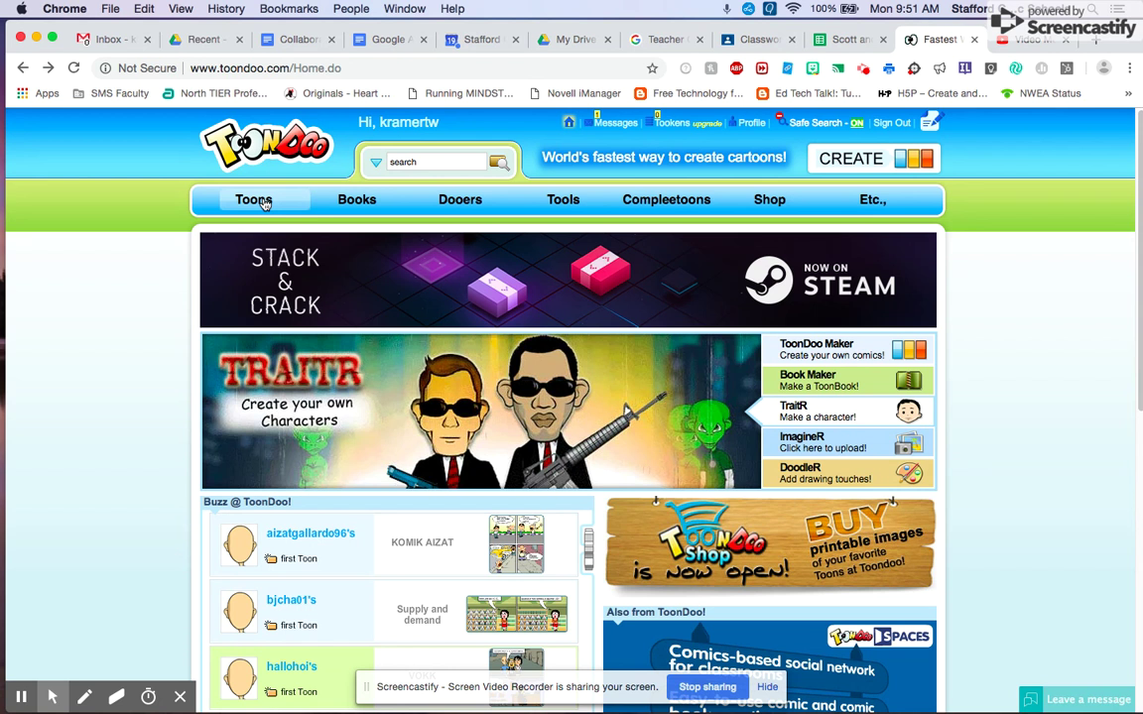
- Create a new comic using the 2x2 four-panel layout
{"action": "mouse_move", "coordinate": [264, 204]}
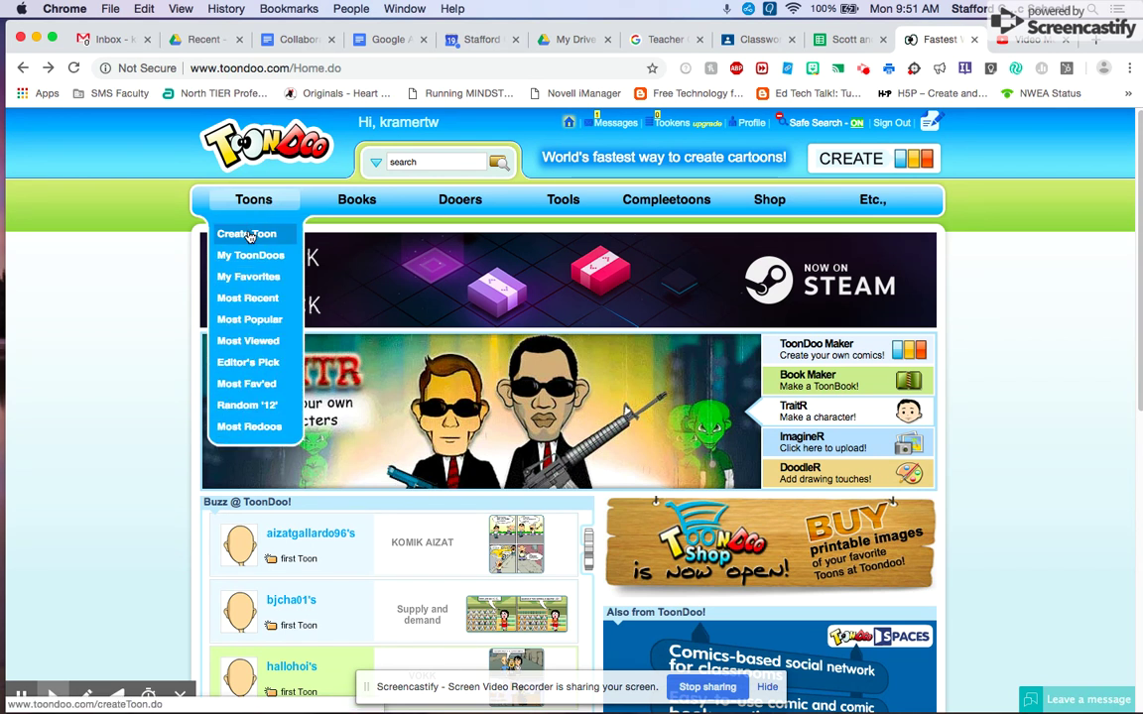
{"action": "left_click", "coordinate": [888, 162]}
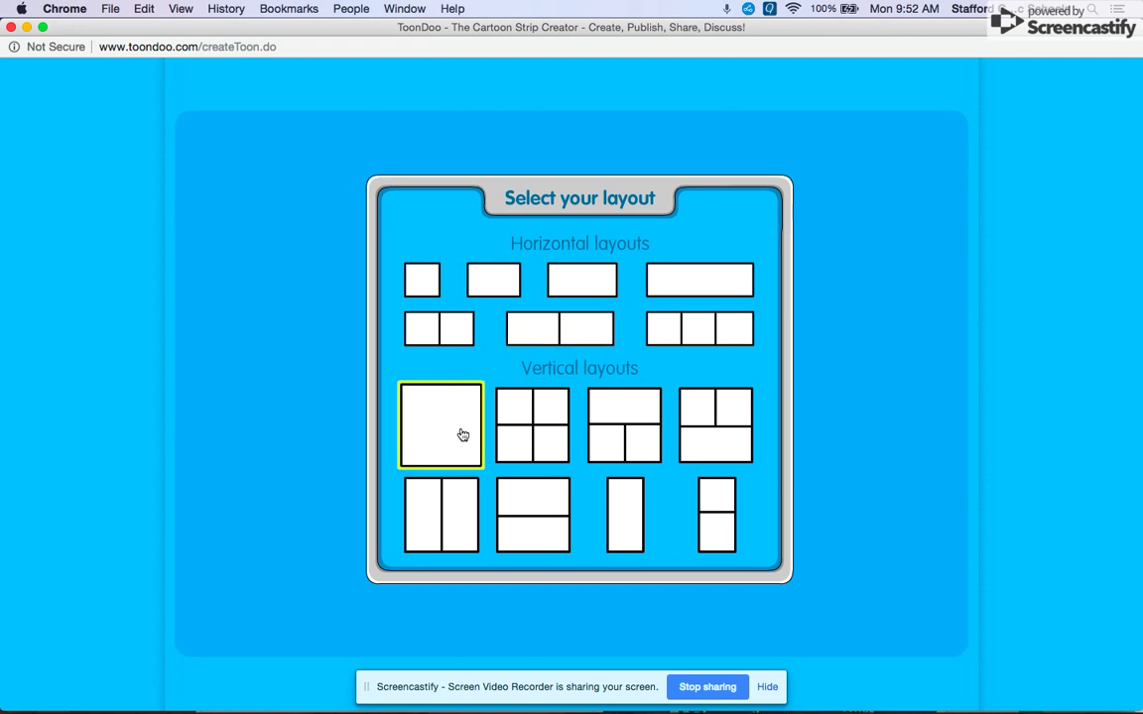
{"action": "left_click", "coordinate": [518, 429]}
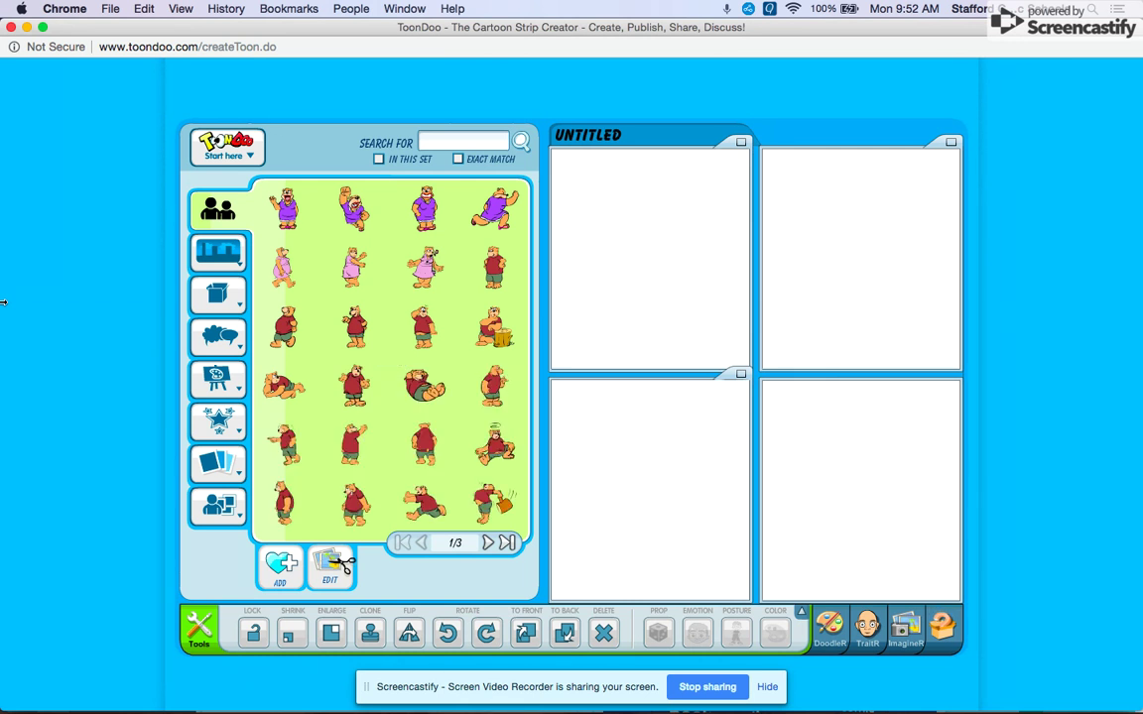
- Change the comic's UNTITLED heading to 'TITLE NAME'
{"action": "left_click", "coordinate": [625, 134]}
{"action": "type", "text": "TITL"}
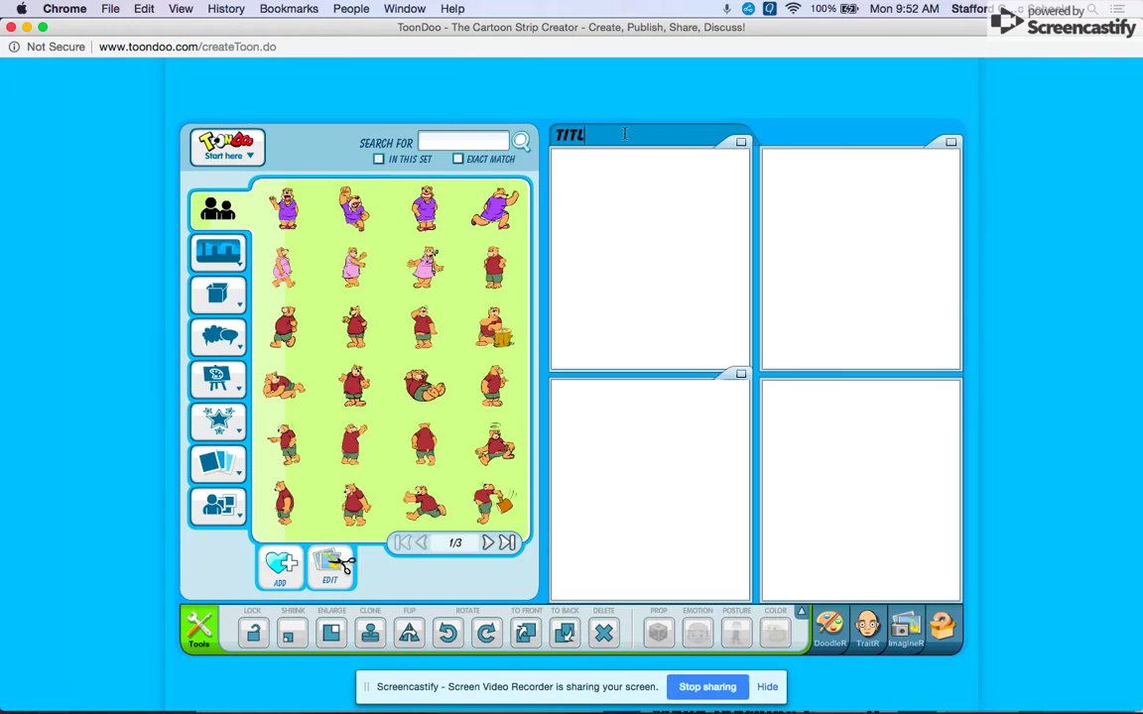
{"action": "type", "text": "E NAME"}
{"action": "mouse_move", "coordinate": [230, 344]}
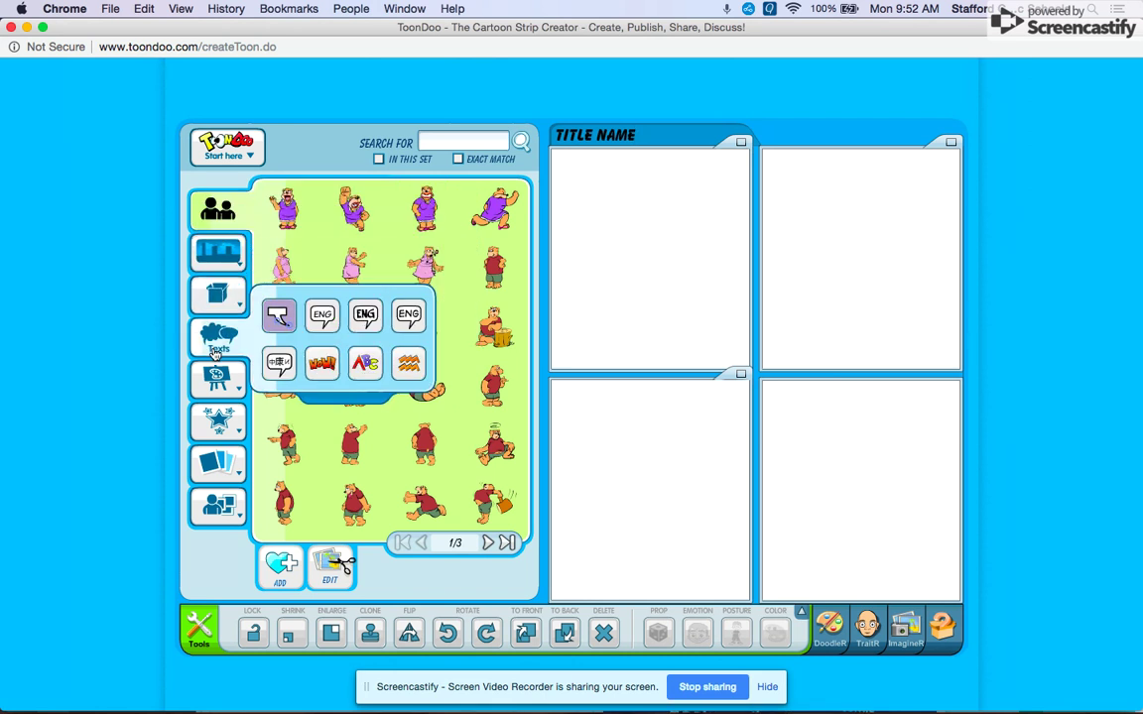
{"action": "mouse_move", "coordinate": [216, 424]}
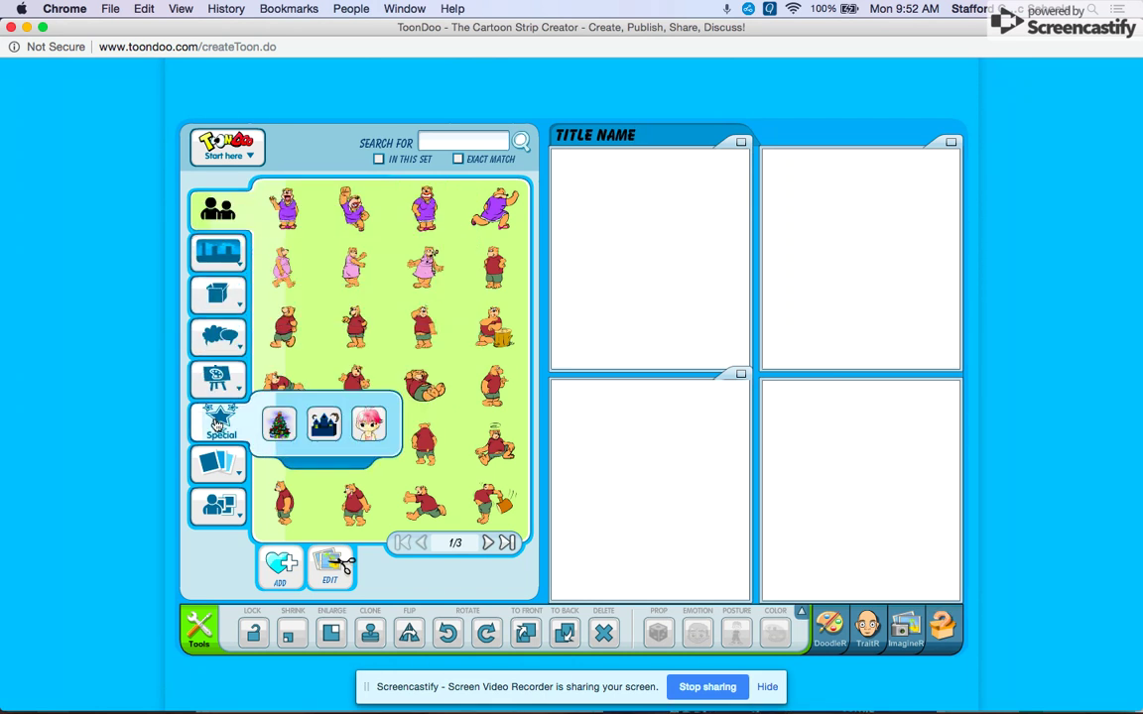
{"action": "mouse_move", "coordinate": [218, 508]}
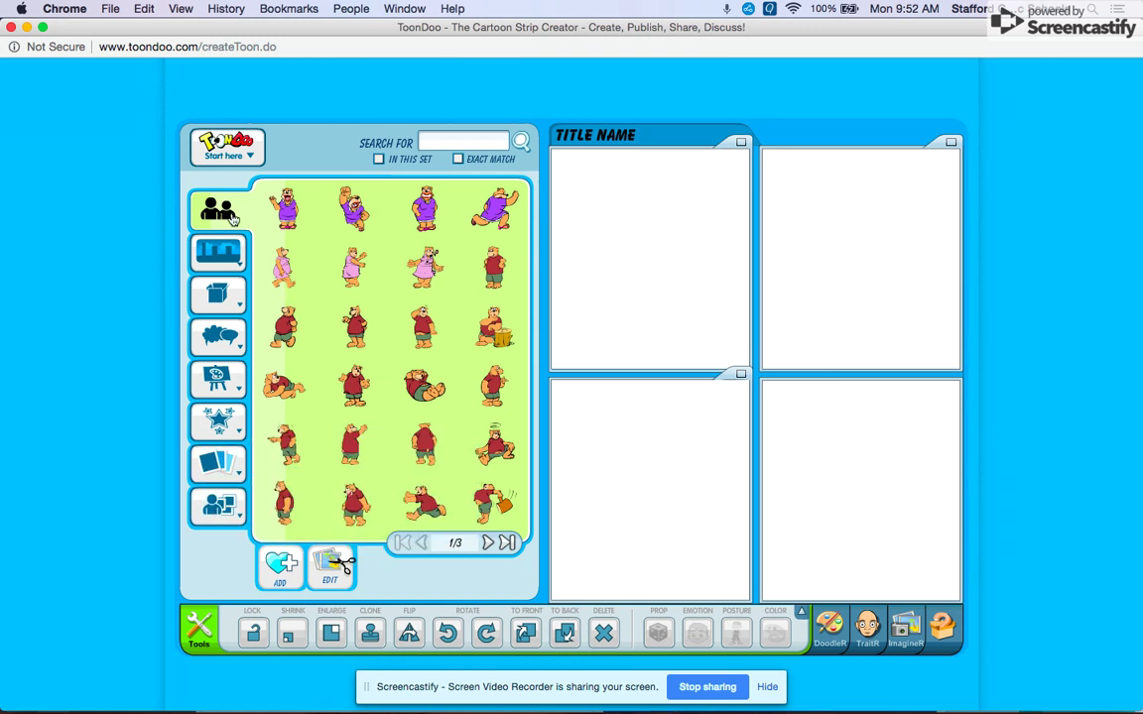
{"action": "mouse_move", "coordinate": [220, 211]}
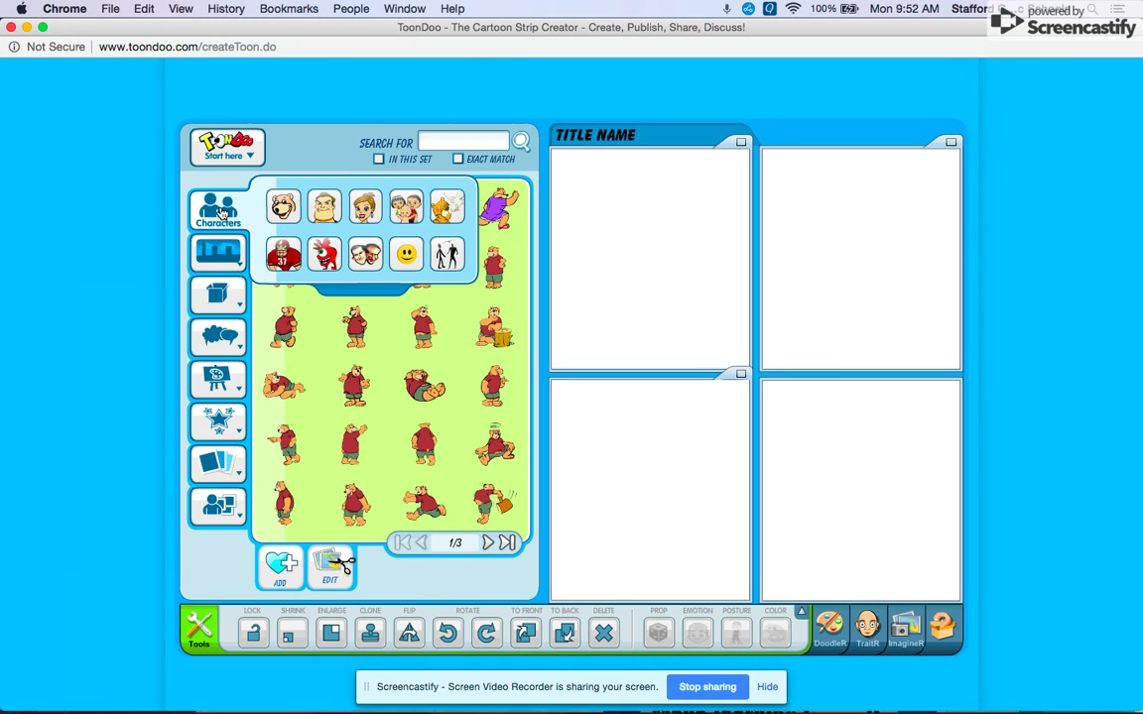
{"action": "mouse_move", "coordinate": [218, 253]}
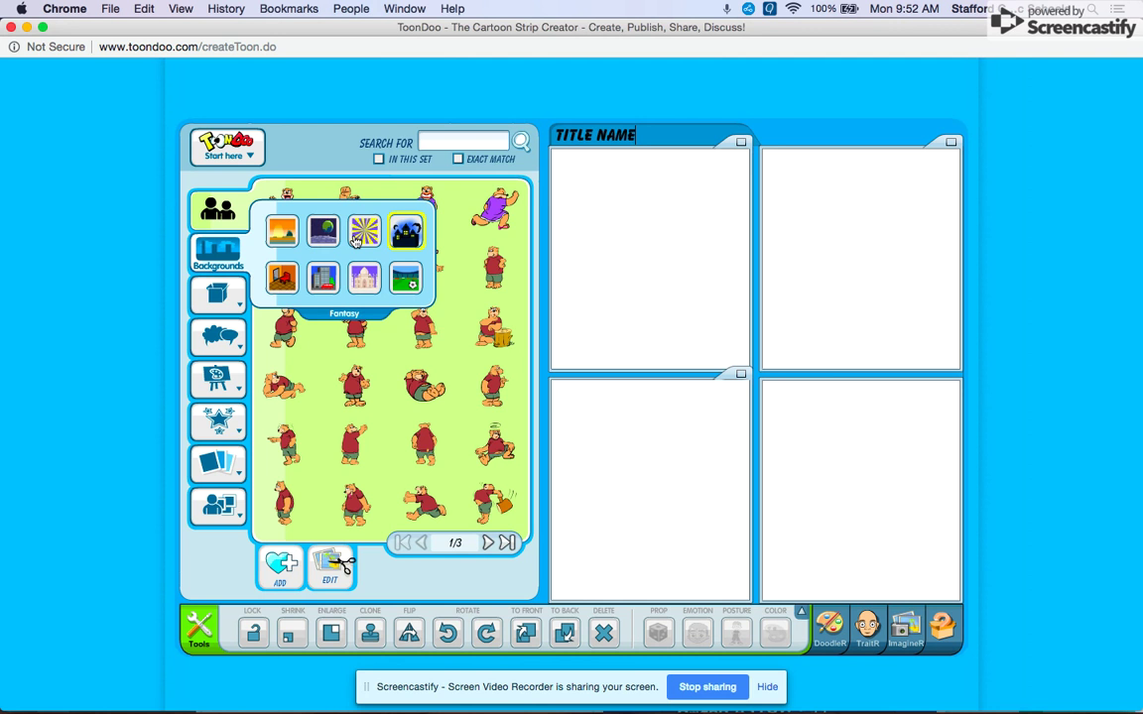
- Put the orange moon-surface Space background in panel 1 and copy it into panels 2–4
{"action": "left_click", "coordinate": [329, 238]}
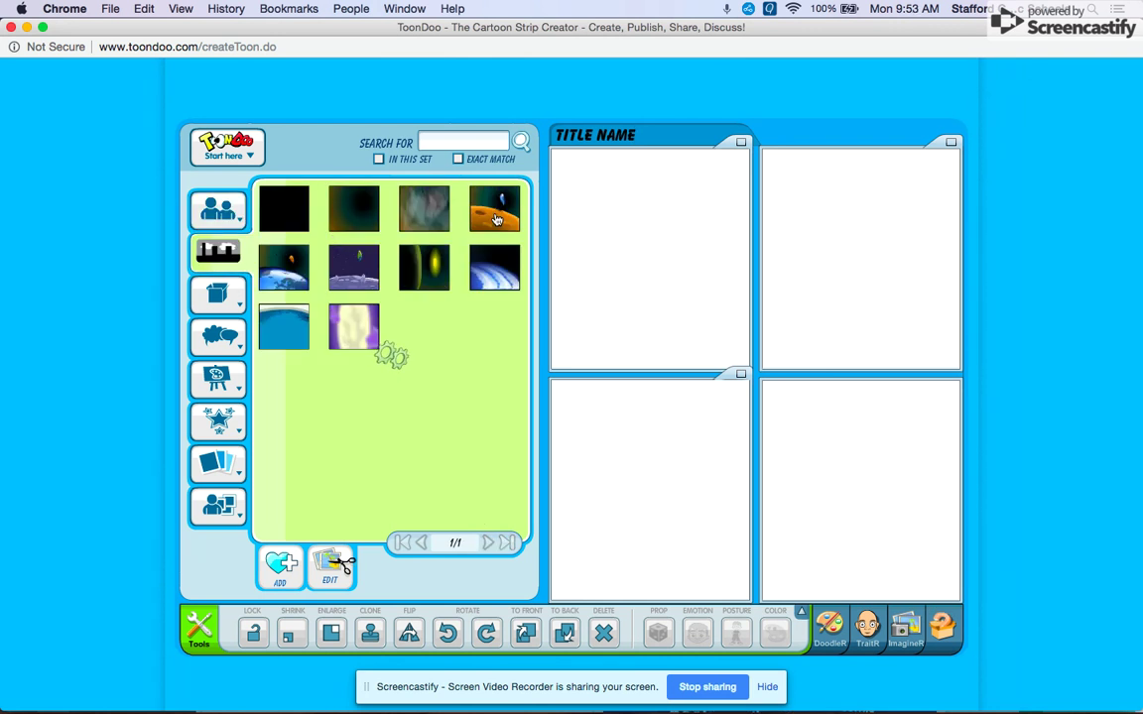
{"action": "left_click_drag", "start_coordinate": [495, 213], "coordinate": [633, 245]}
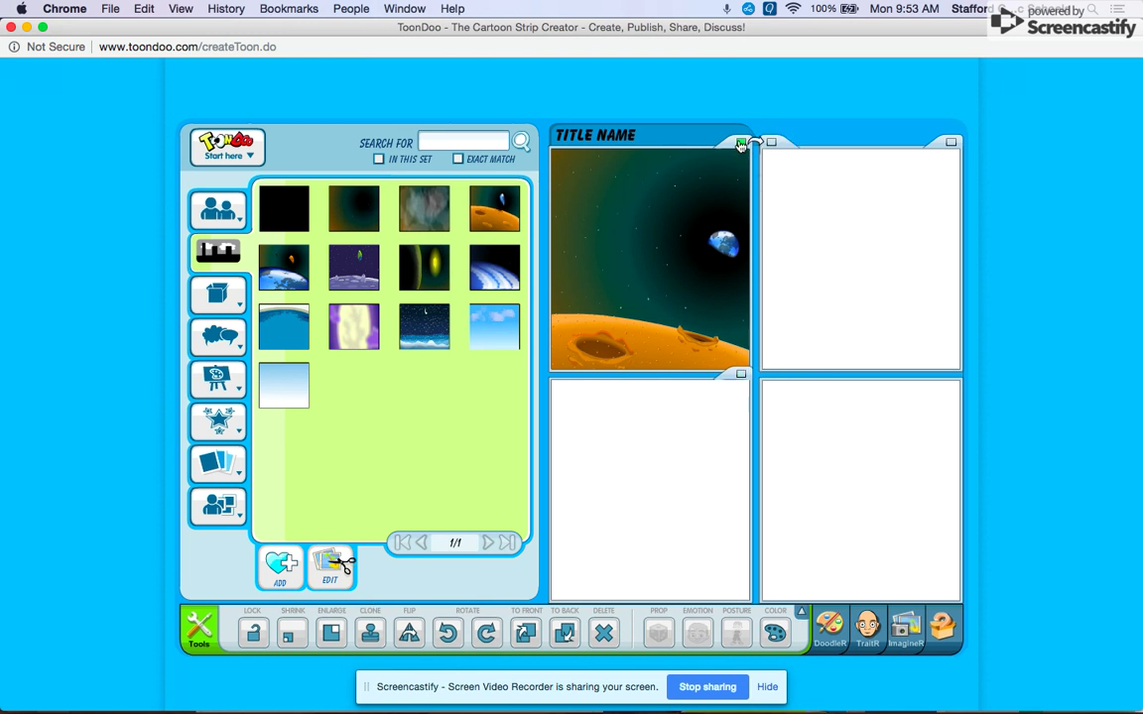
{"action": "left_click", "coordinate": [750, 143]}
{"action": "left_click", "coordinate": [950, 143]}
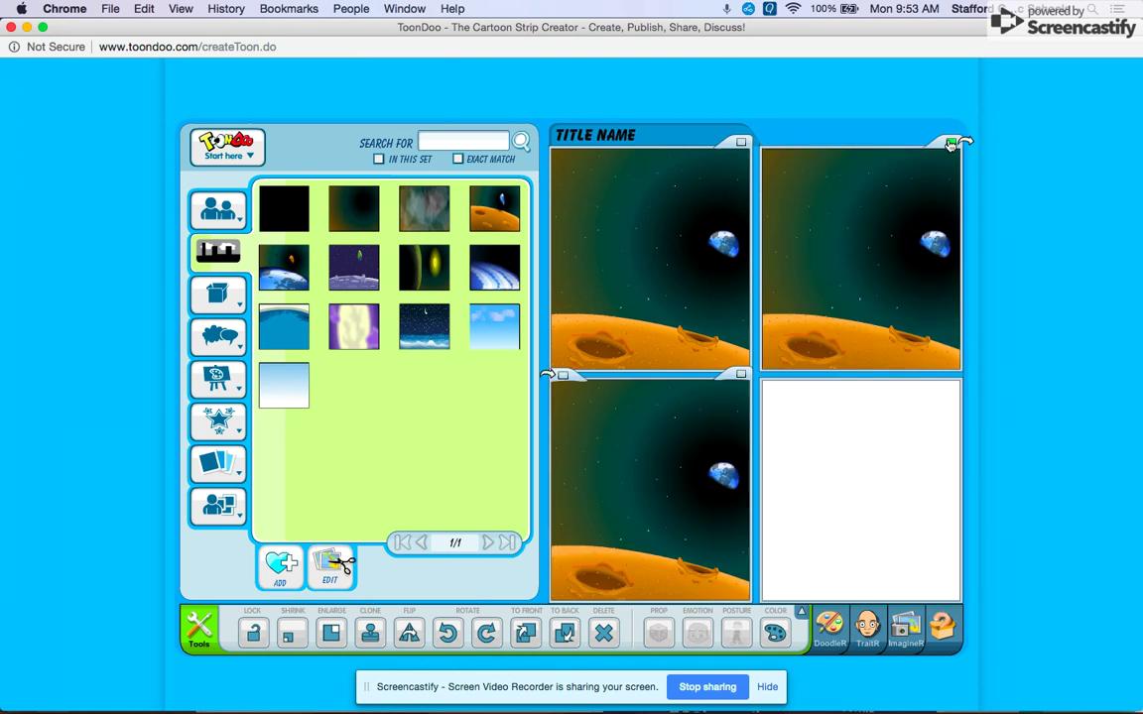
{"action": "left_click", "coordinate": [742, 377]}
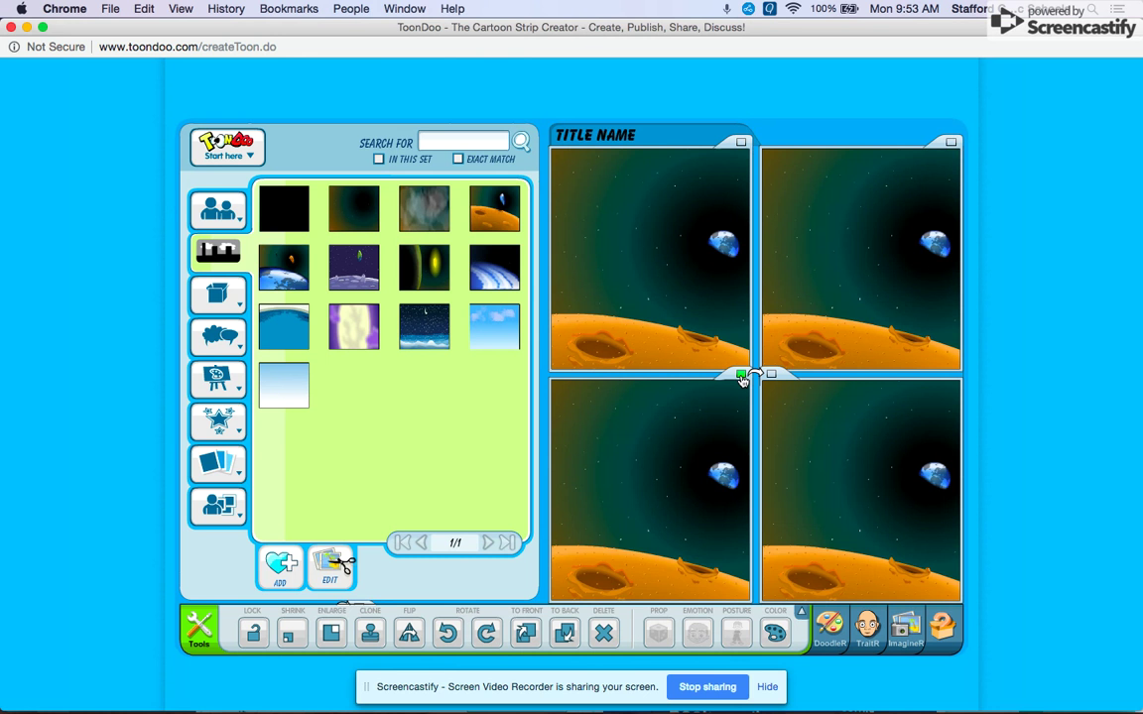
{"action": "left_click", "coordinate": [283, 208]}
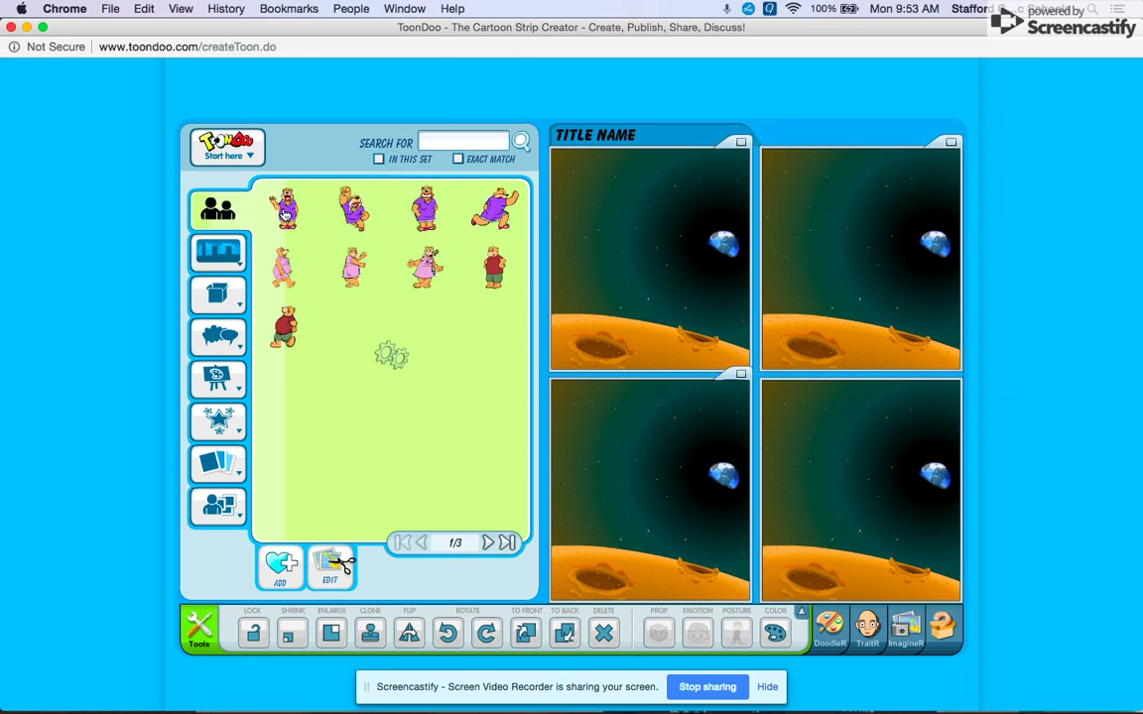
- Place the paper-reading bear in panel 1 at half size, facing left and tilted clockwise
{"action": "left_click", "coordinate": [488, 544]}
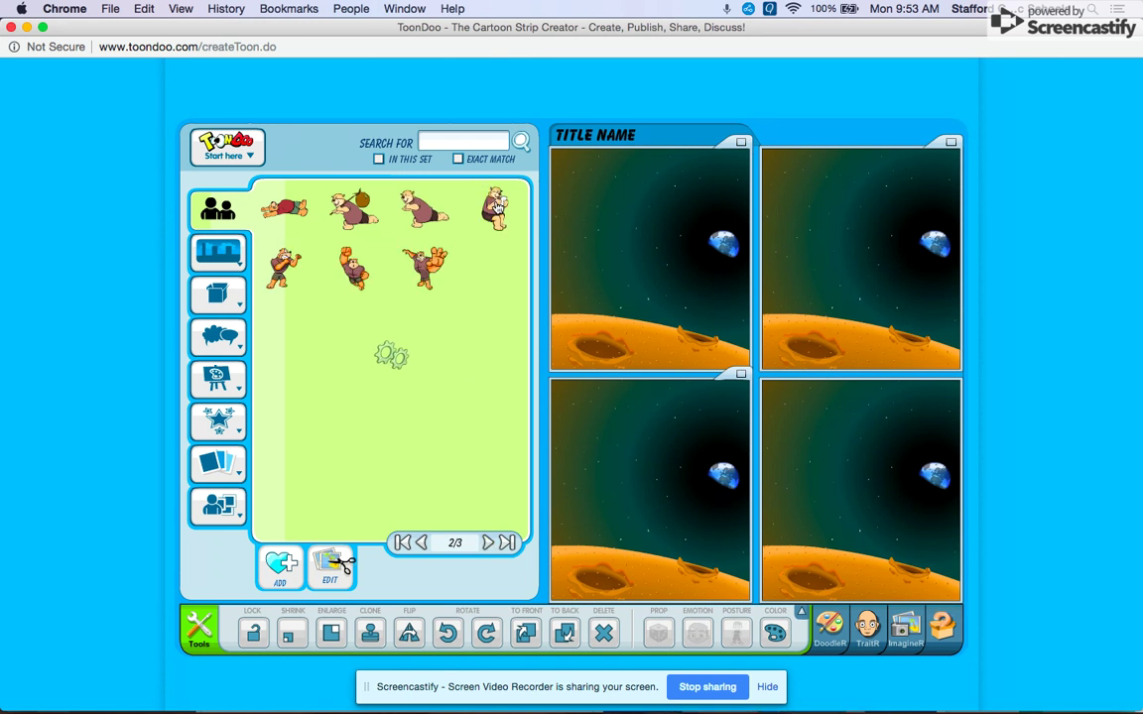
{"action": "left_click_drag", "start_coordinate": [498, 211], "coordinate": [632, 270]}
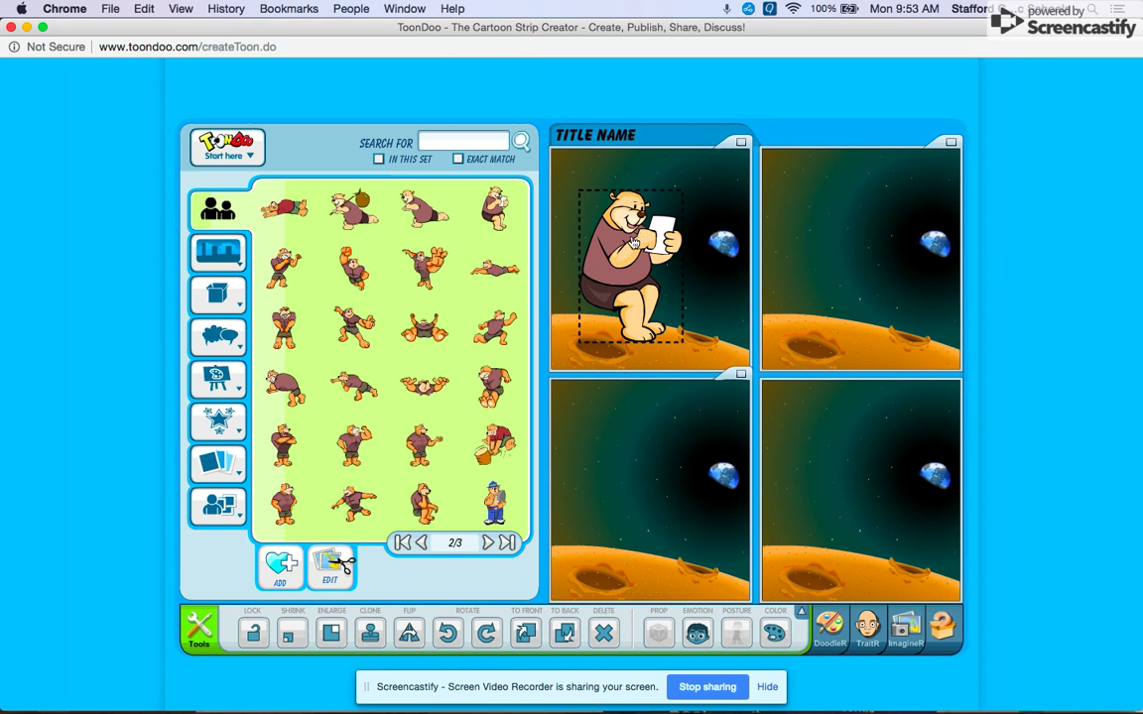
{"action": "left_click", "coordinate": [290, 636]}
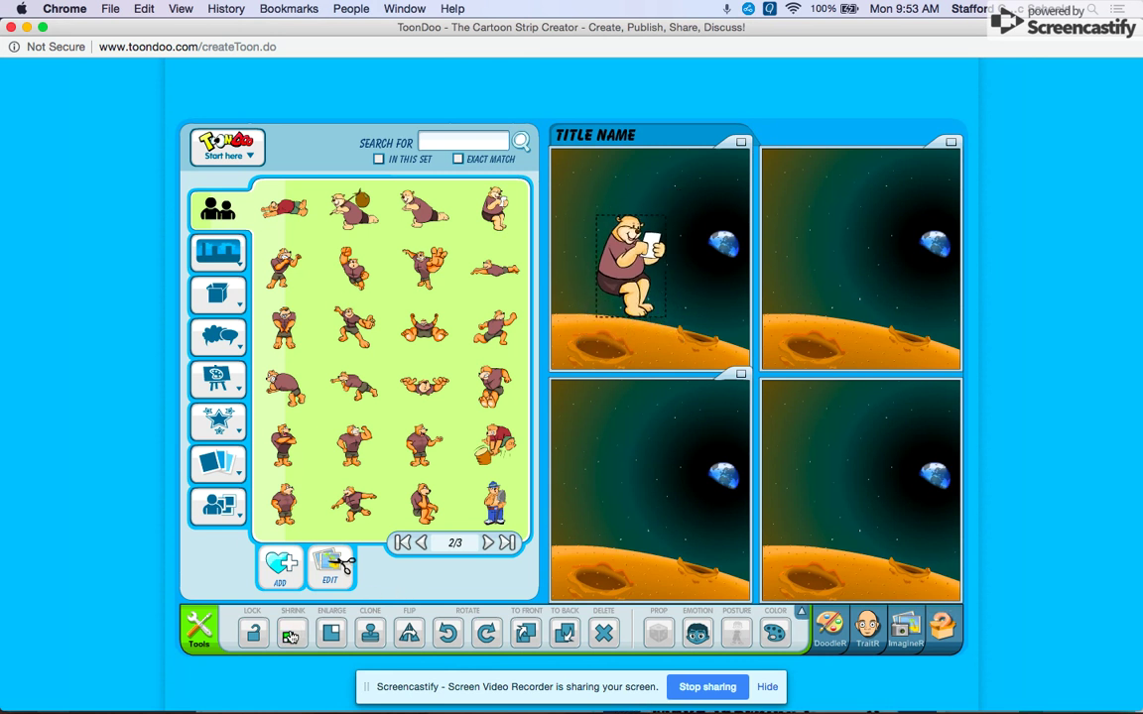
{"action": "left_click", "coordinate": [408, 632]}
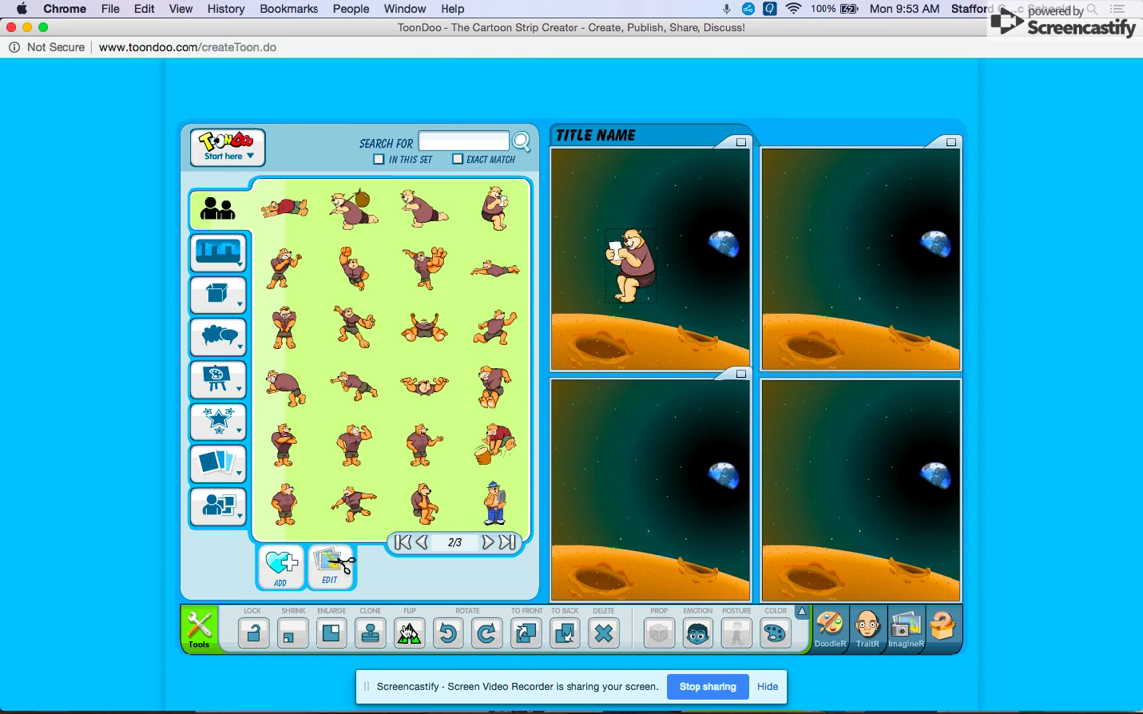
{"action": "left_click", "coordinate": [485, 635]}
{"action": "left_click", "coordinate": [485, 635]}
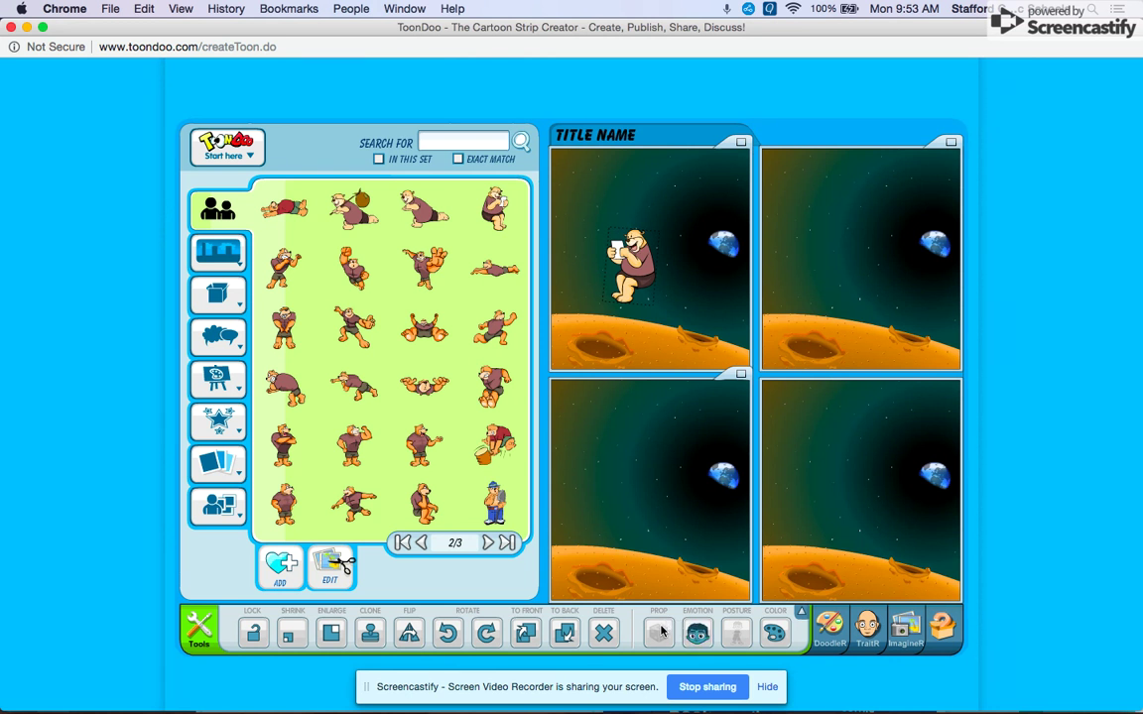
- Add the miner beside the bear, change his posture, and move him to panel 1's right edge
{"action": "left_click_drag", "start_coordinate": [494, 496], "coordinate": [694, 290]}
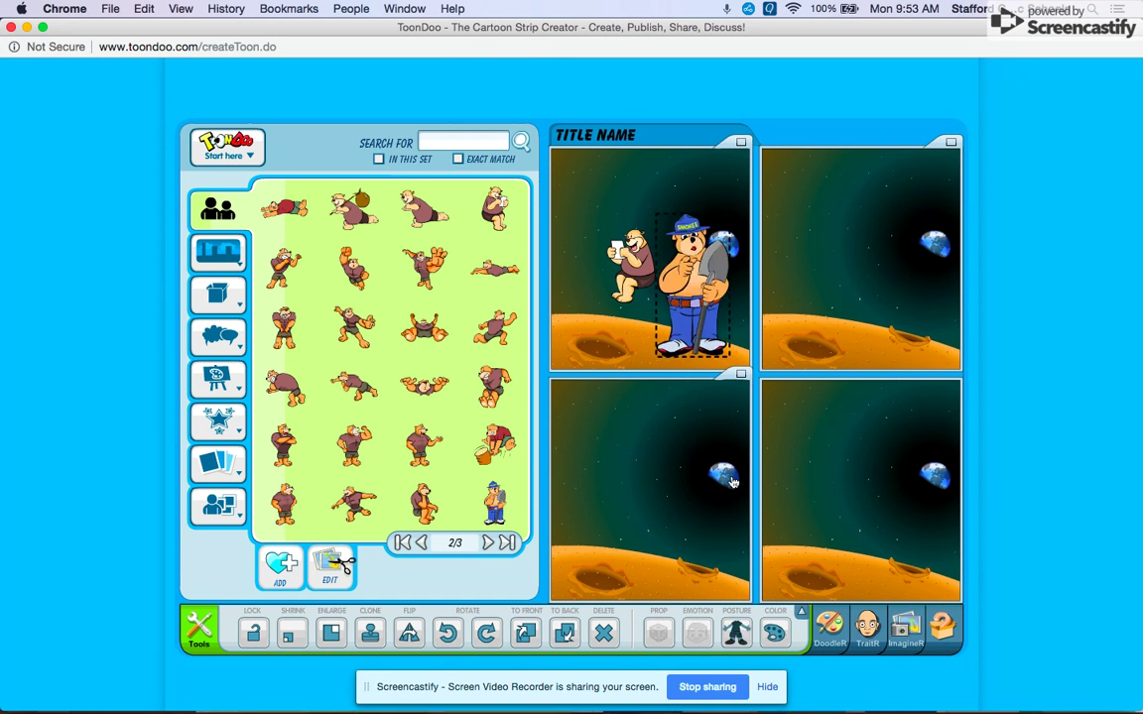
{"action": "left_click", "coordinate": [737, 633]}
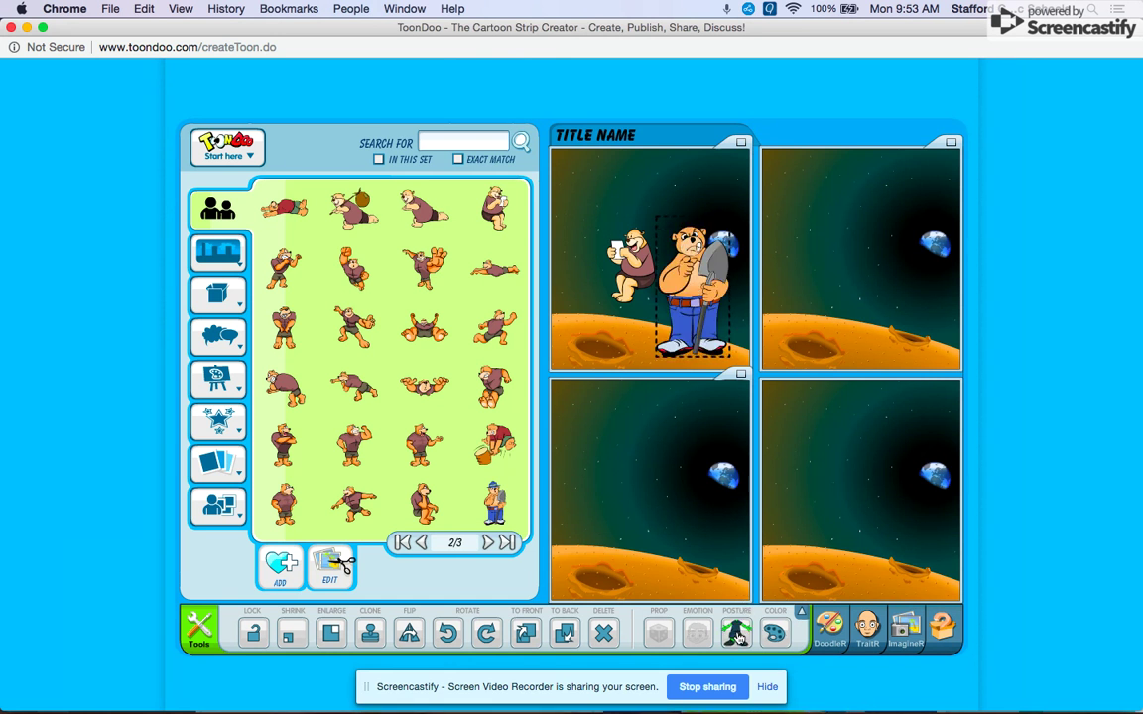
{"action": "left_click", "coordinate": [737, 635]}
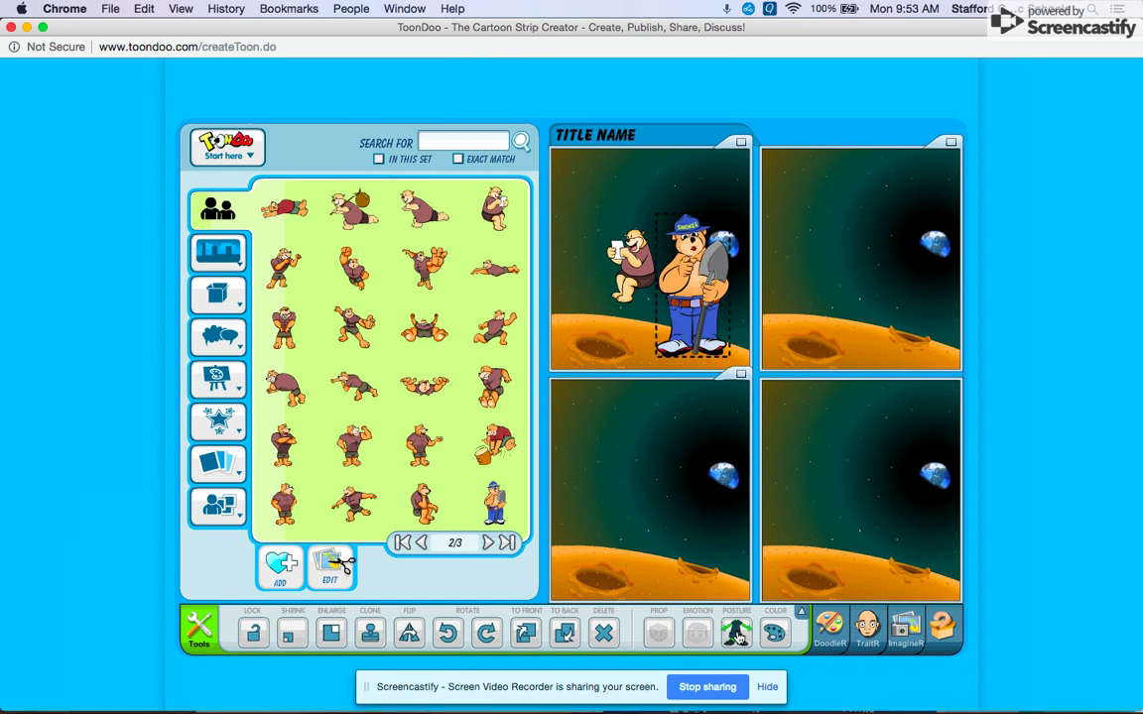
{"action": "left_click_drag", "start_coordinate": [697, 298], "coordinate": [721, 294]}
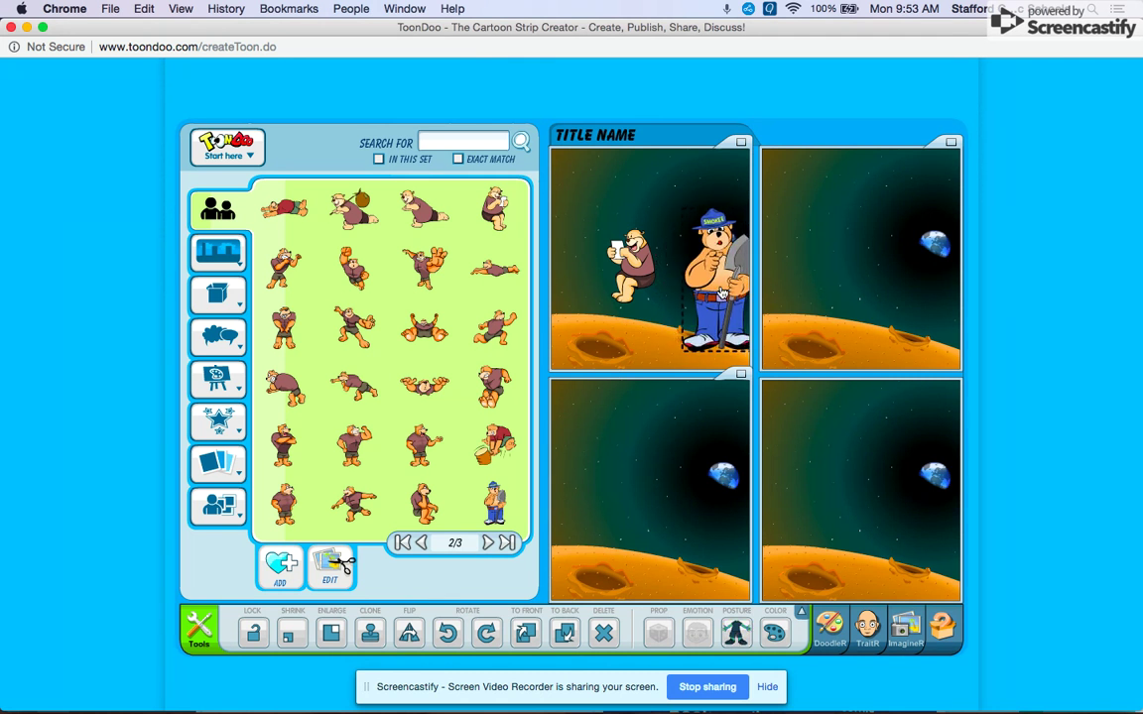
- Place an English 1 speech bubble in panel 1 with its tail pointing at the small character
{"action": "mouse_move", "coordinate": [211, 310]}
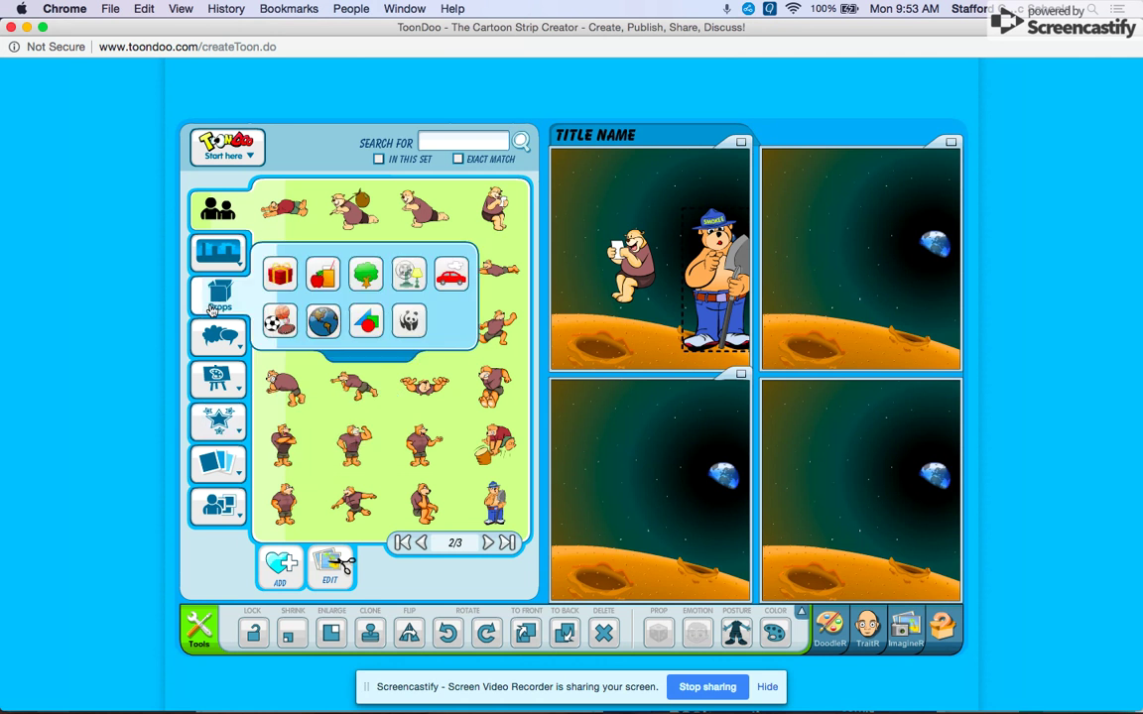
{"action": "mouse_move", "coordinate": [216, 336]}
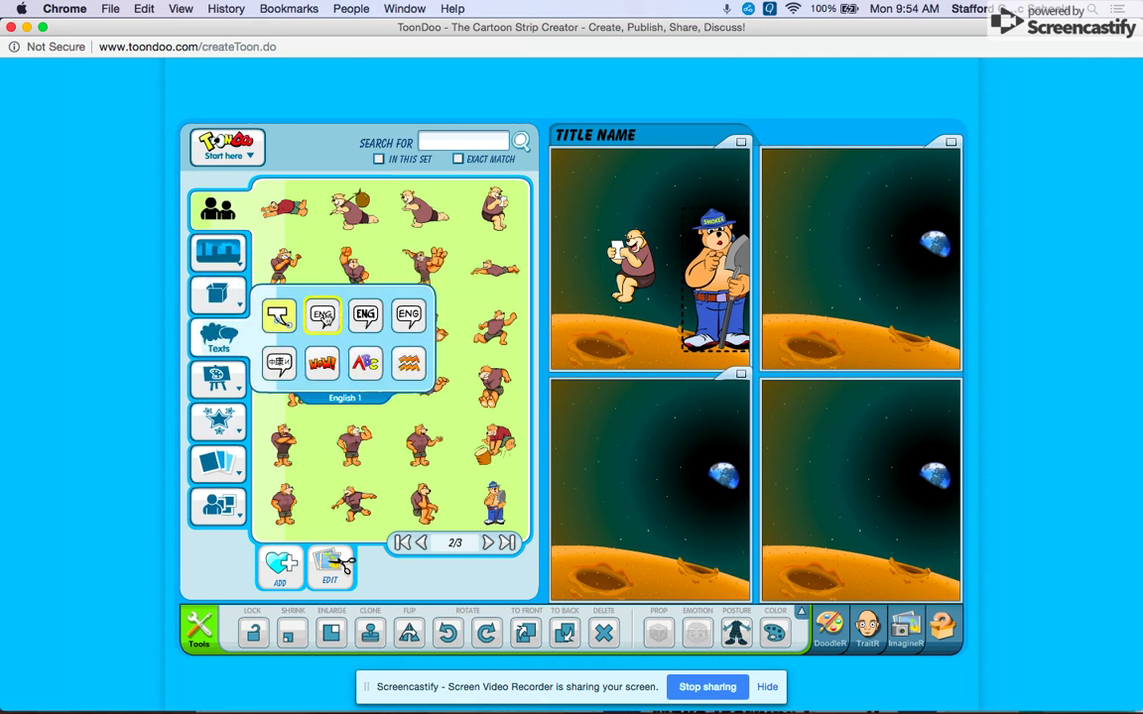
{"action": "left_click", "coordinate": [280, 315]}
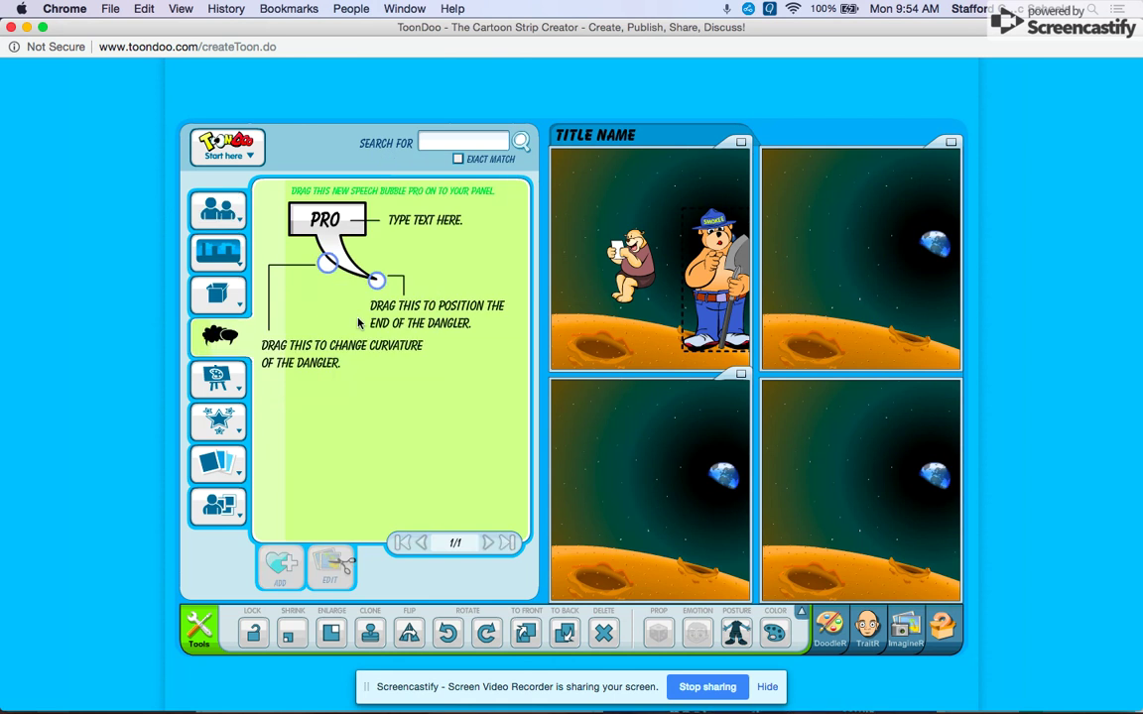
{"action": "mouse_move", "coordinate": [226, 294]}
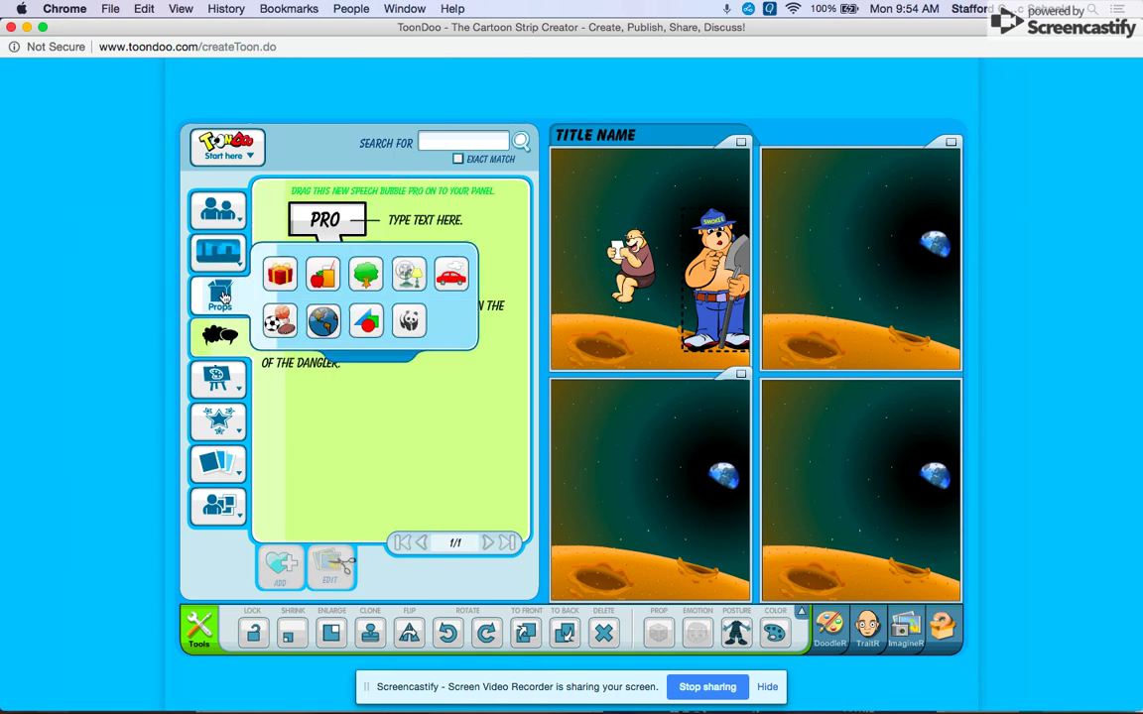
{"action": "mouse_move", "coordinate": [218, 337]}
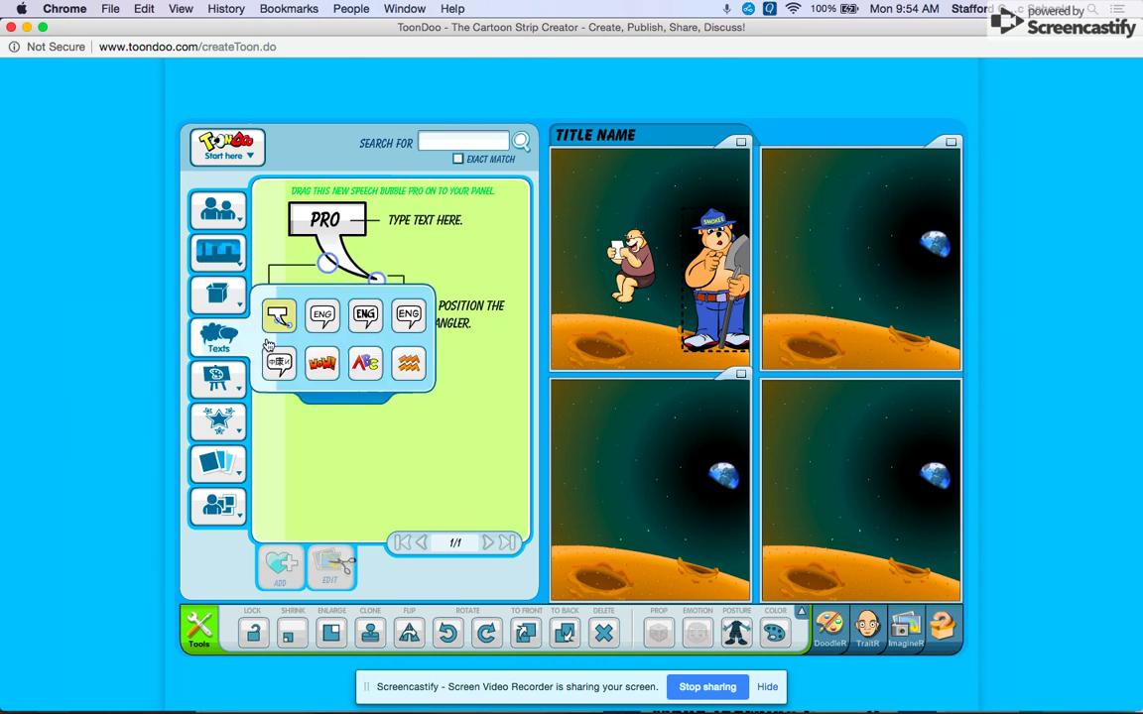
{"action": "left_click", "coordinate": [328, 318]}
{"action": "left_click_drag", "start_coordinate": [297, 212], "coordinate": [607, 188]}
{"action": "double_click", "coordinate": [605, 185]}
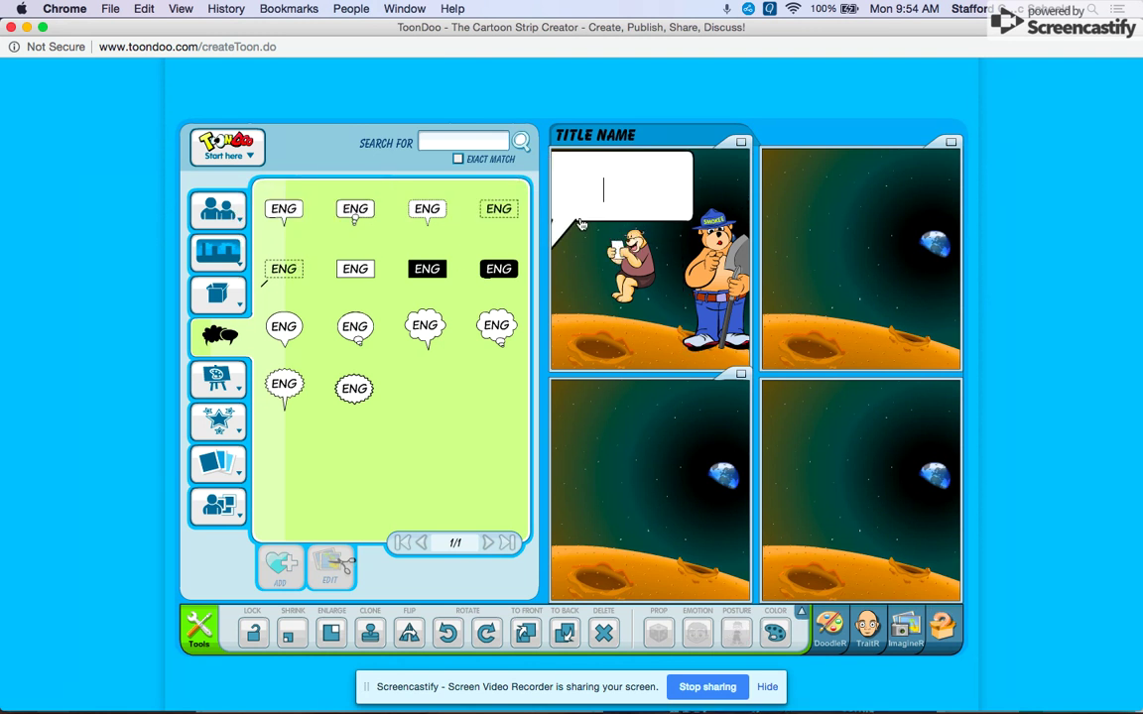
{"action": "left_click_drag", "start_coordinate": [559, 239], "coordinate": [599, 236]}
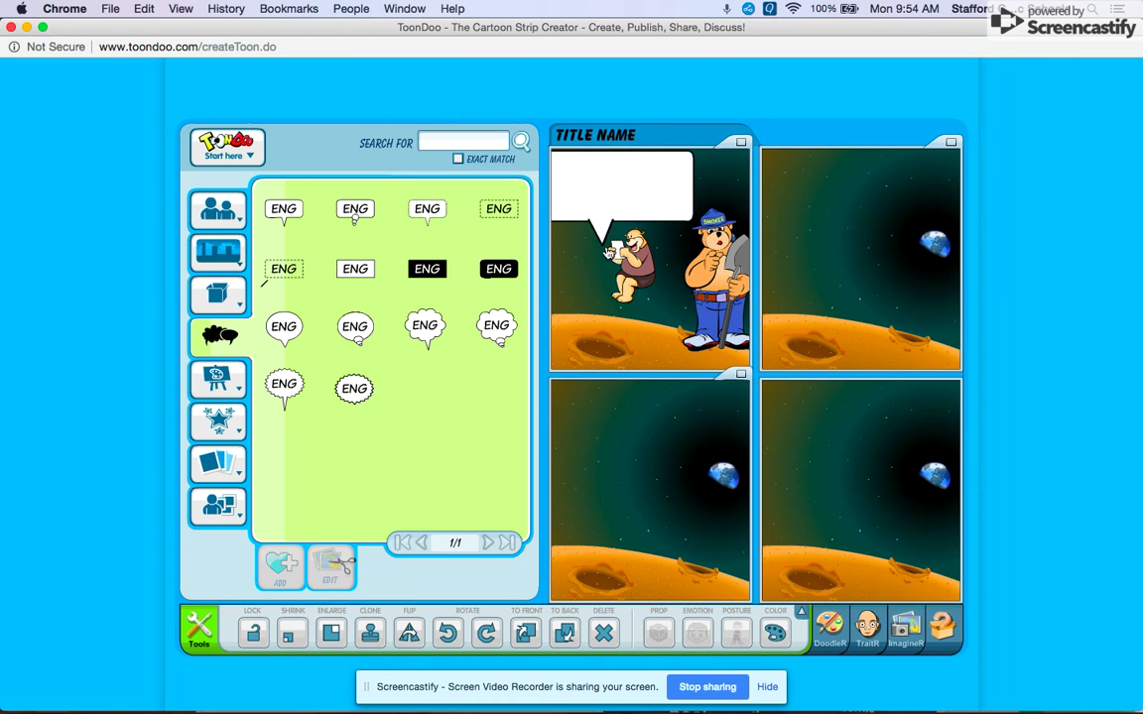
{"action": "mouse_move", "coordinate": [599, 246]}
{"action": "left_mouse_down"}
{"action": "mouse_move", "coordinate": [616, 276]}
{"action": "mouse_move", "coordinate": [604, 267]}
{"action": "left_mouse_up"}
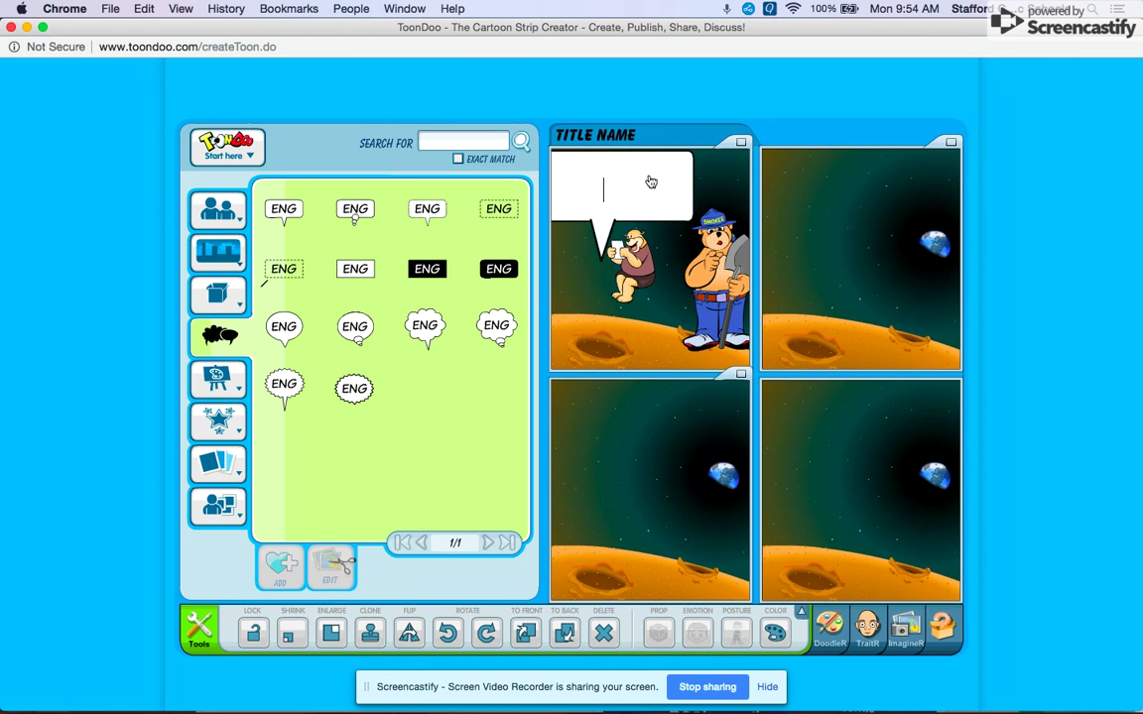
- Shrink the bubble, enter 'Hello, this is easier than I thought', and shift it up-left
{"action": "left_click", "coordinate": [291, 635]}
{"action": "left_click", "coordinate": [293, 638]}
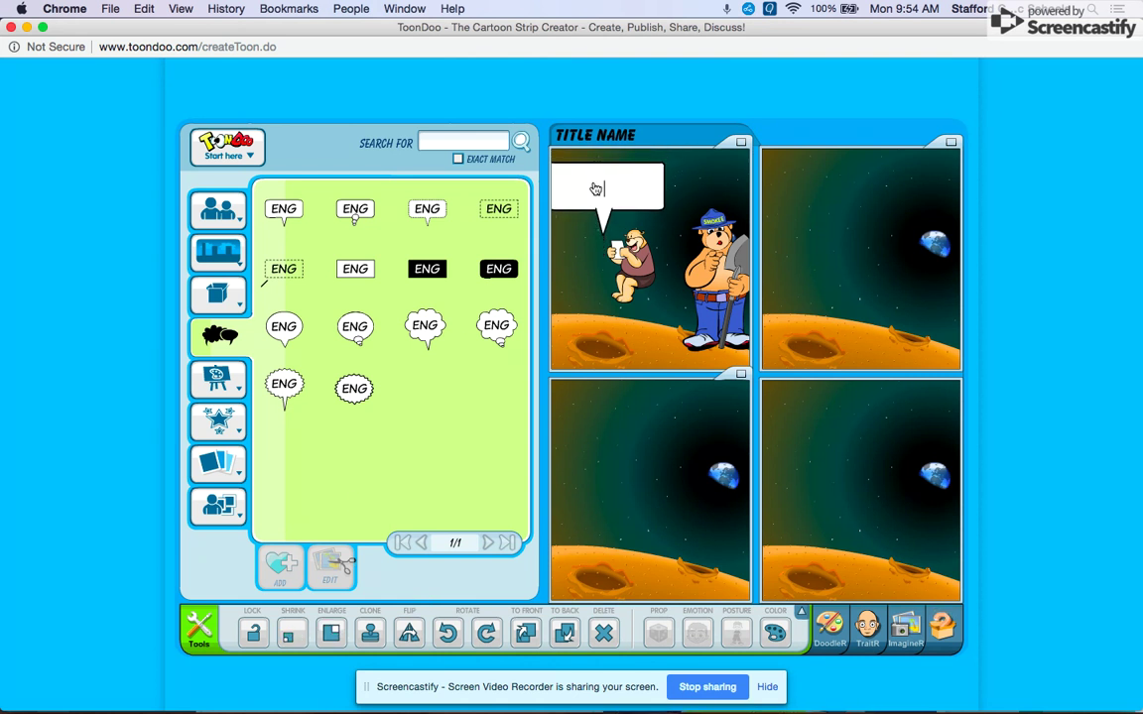
{"action": "type", "text": "Hello, this is "}
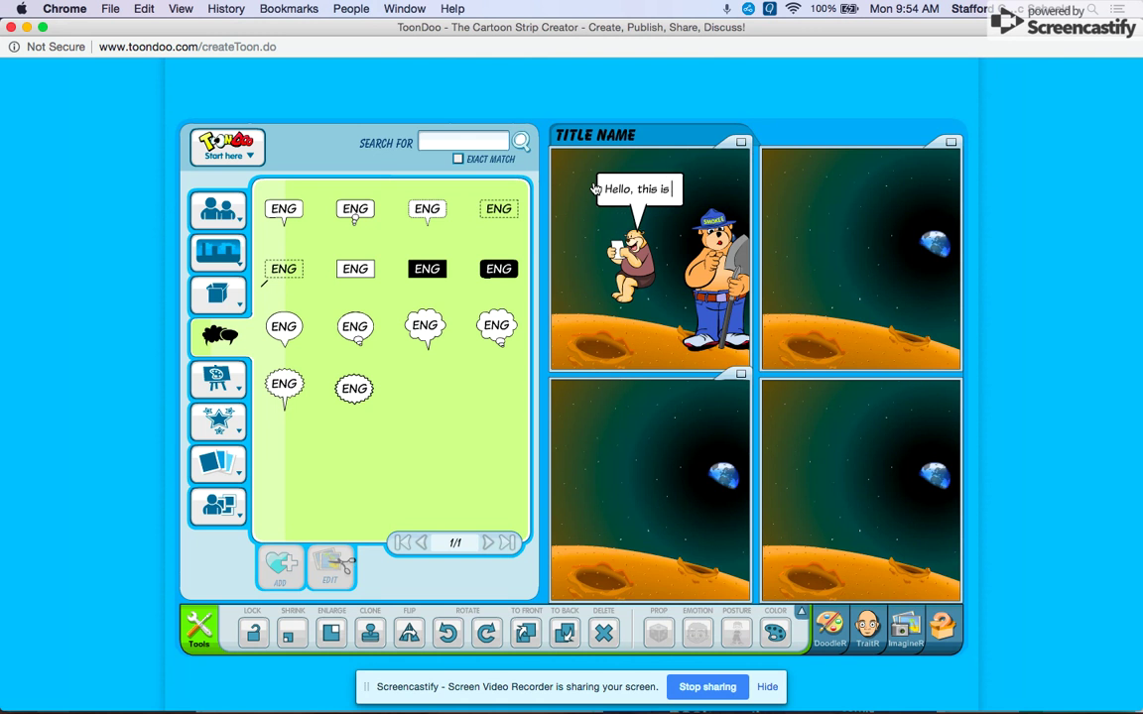
{"action": "type", "text": "easier"}
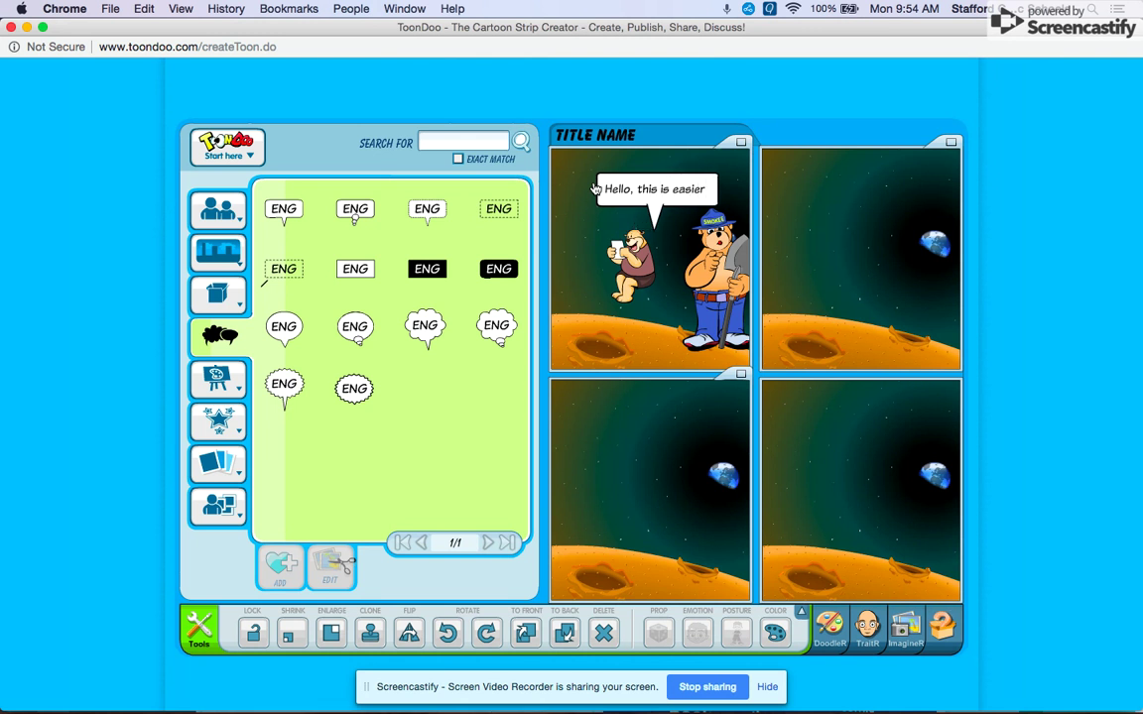
{"action": "type", "text": " than I th"}
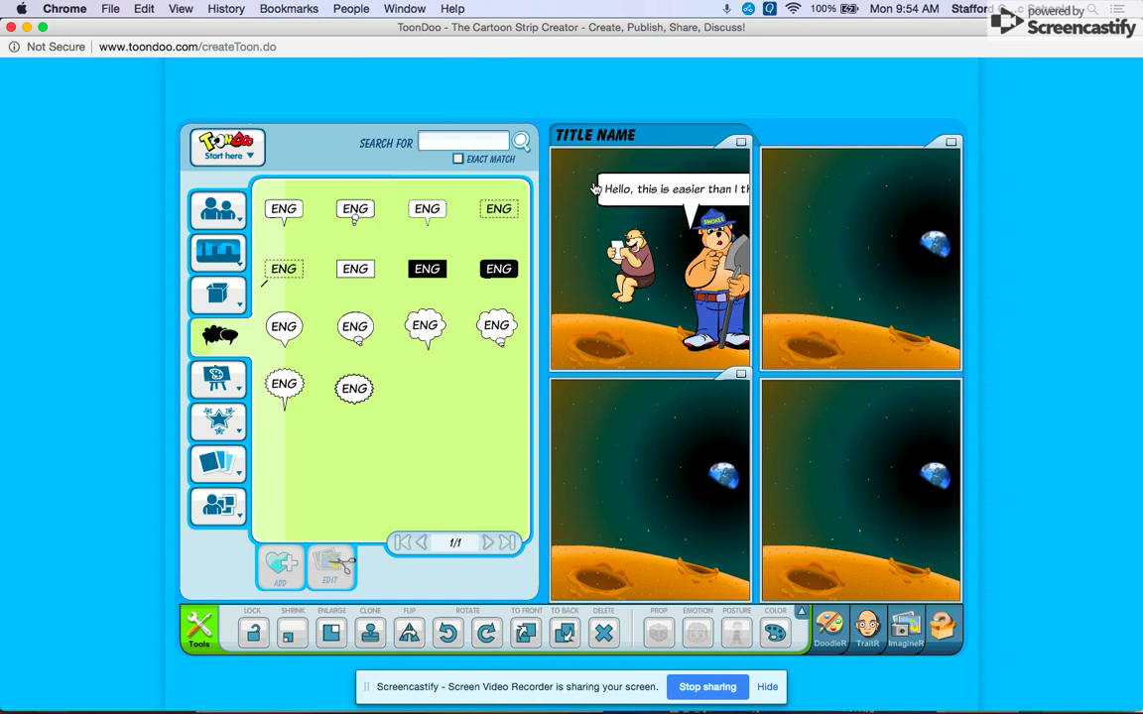
{"action": "key", "text": "Return"}
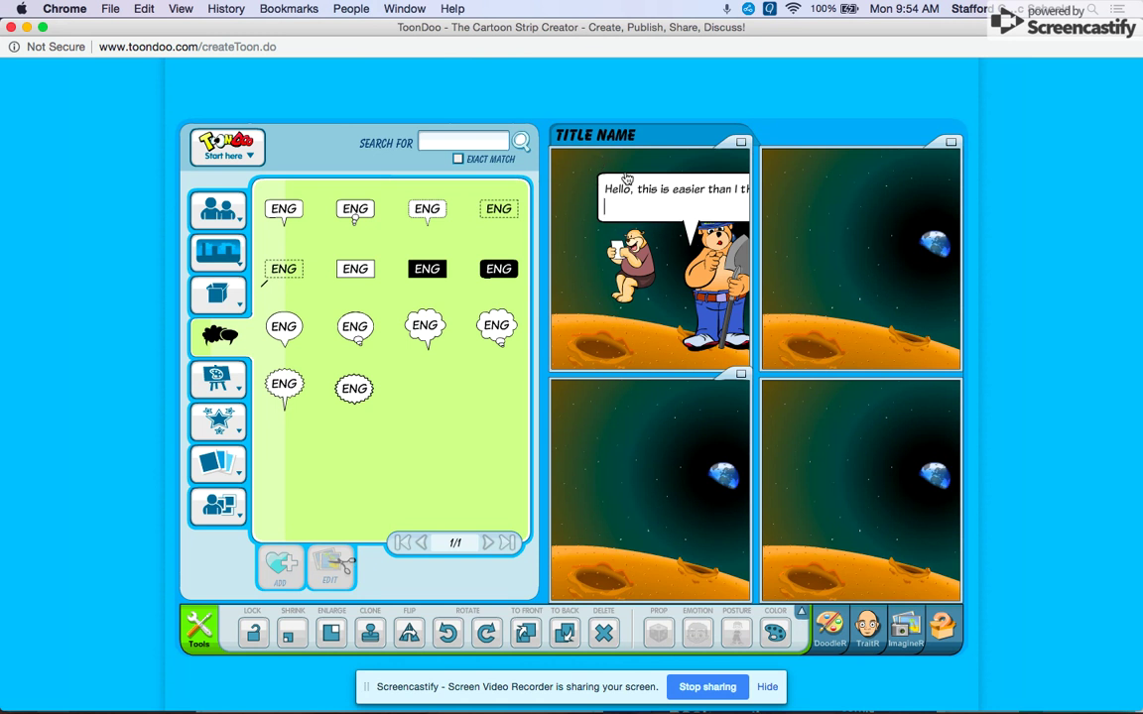
{"action": "left_click_drag", "start_coordinate": [626, 186], "coordinate": [583, 176]}
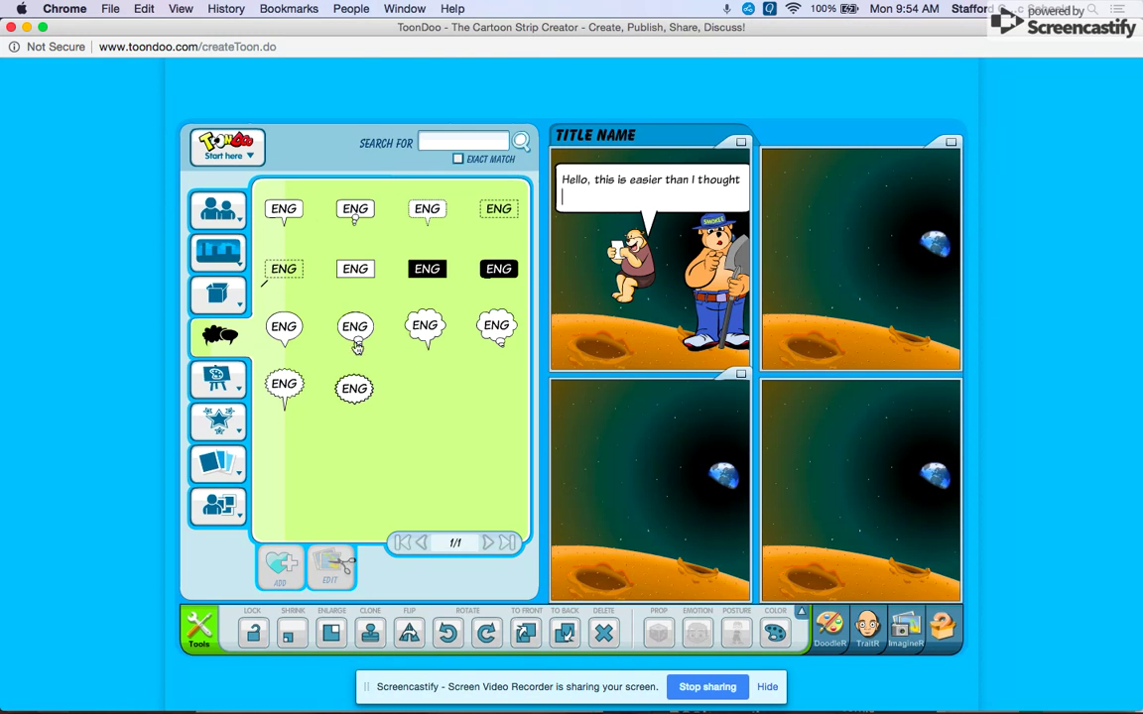
- Discard the unsaved comic via Main Menu > New, then start a new toon from Toons > CREATE
{"action": "left_click", "coordinate": [242, 149]}
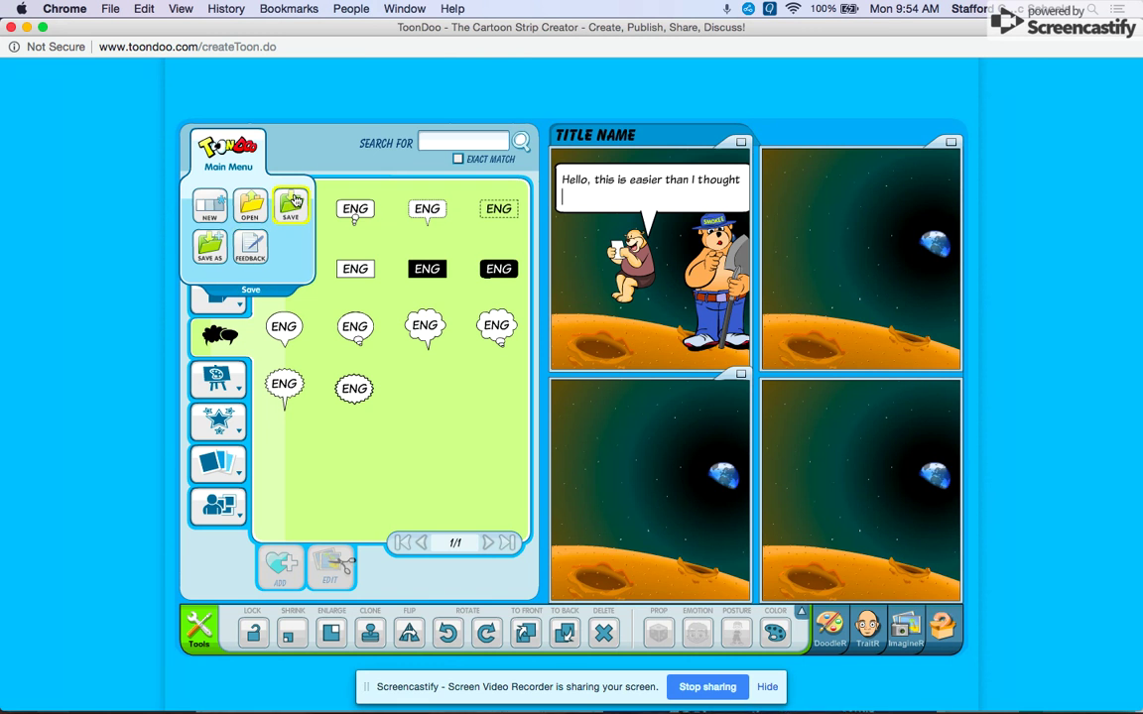
{"action": "left_click", "coordinate": [209, 205]}
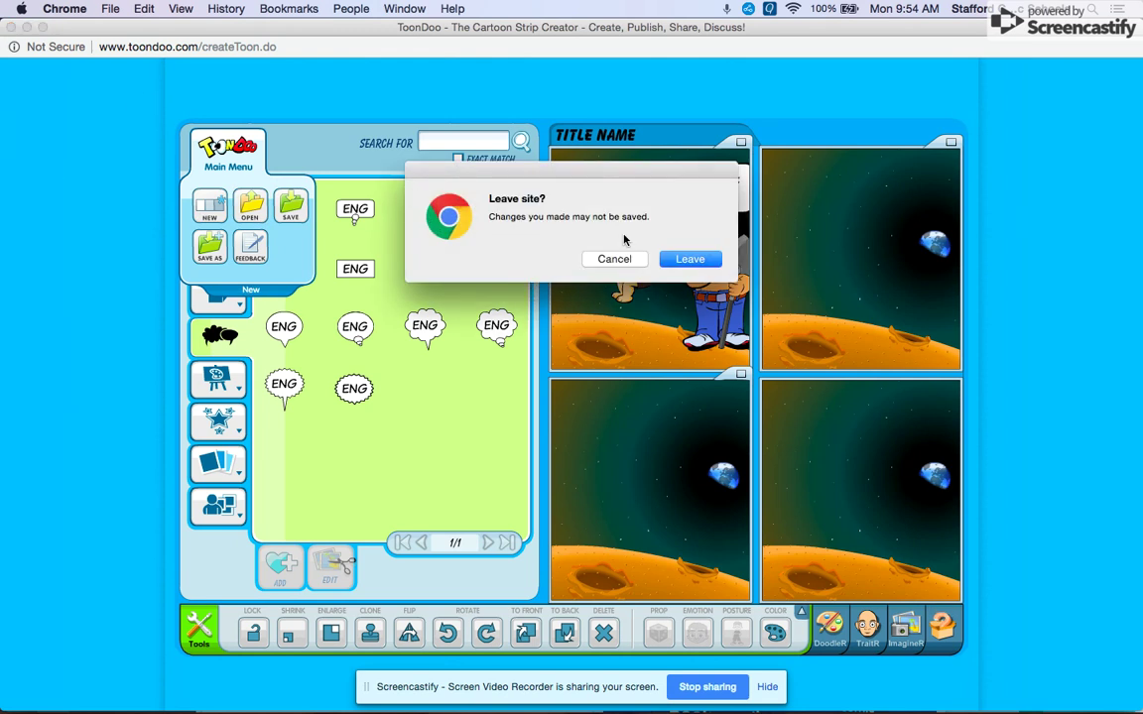
{"action": "left_click", "coordinate": [691, 259]}
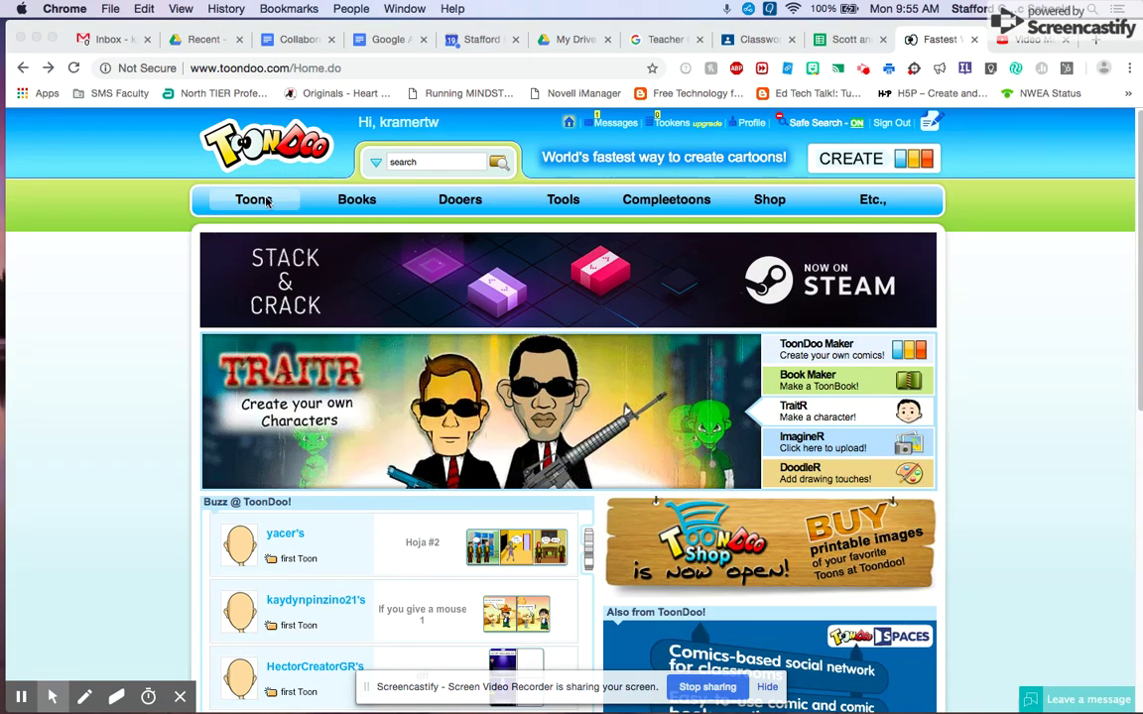
{"action": "left_click", "coordinate": [256, 206]}
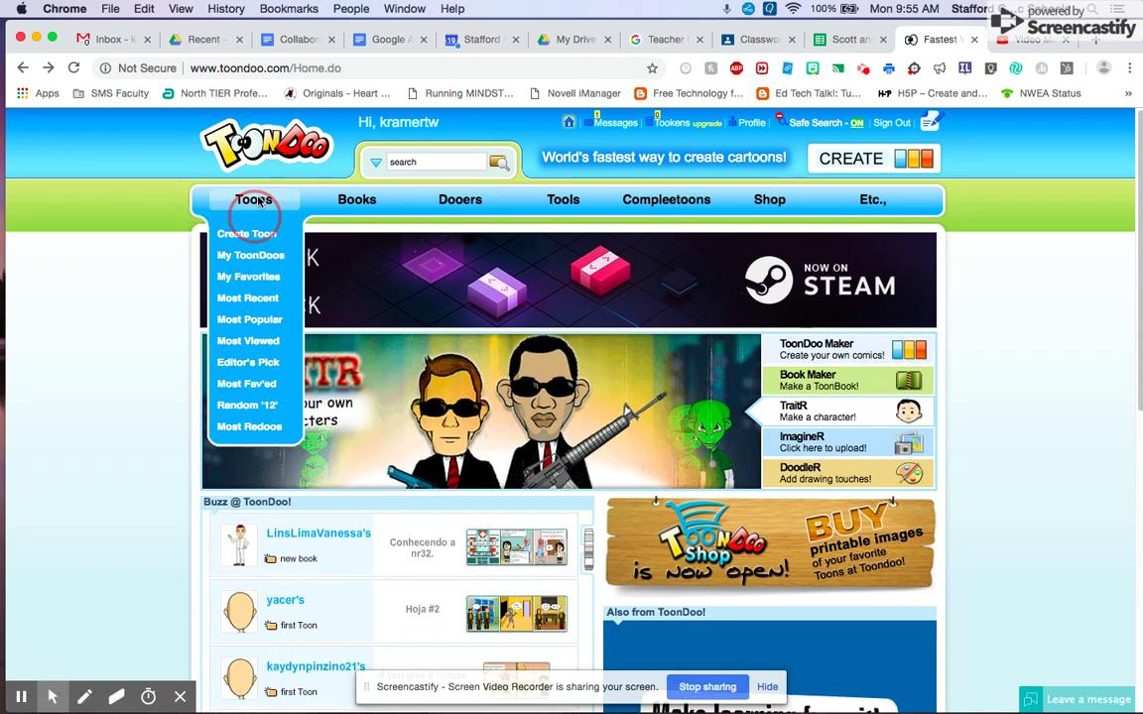
{"action": "left_click", "coordinate": [848, 175]}
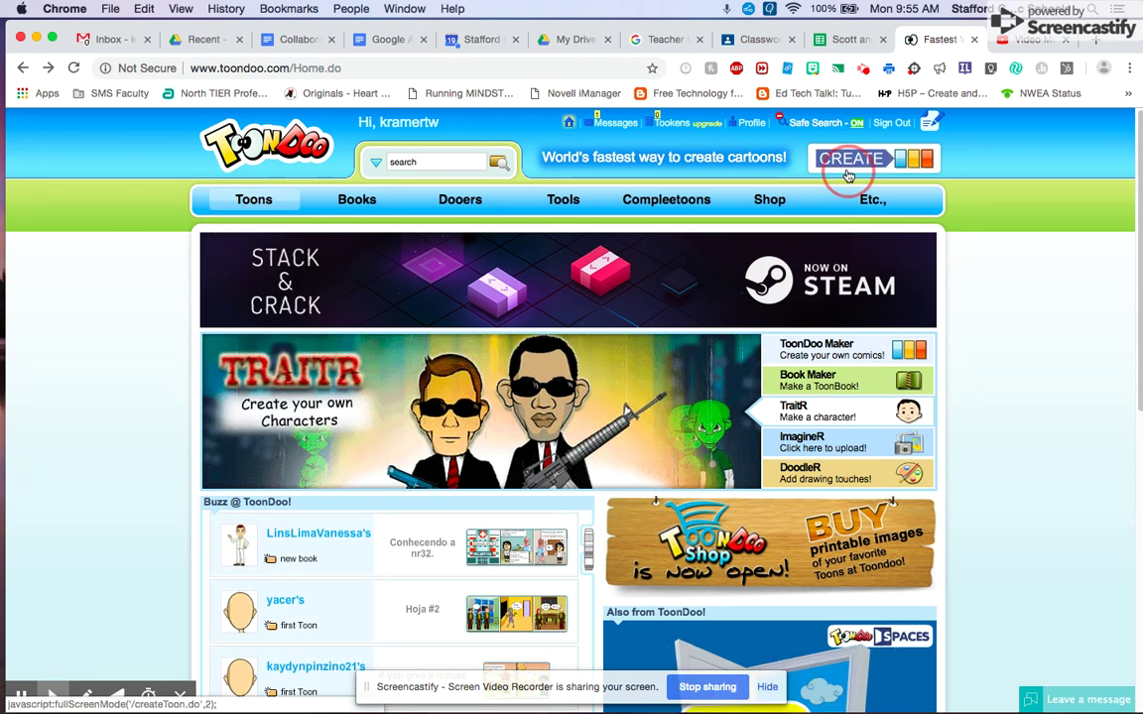